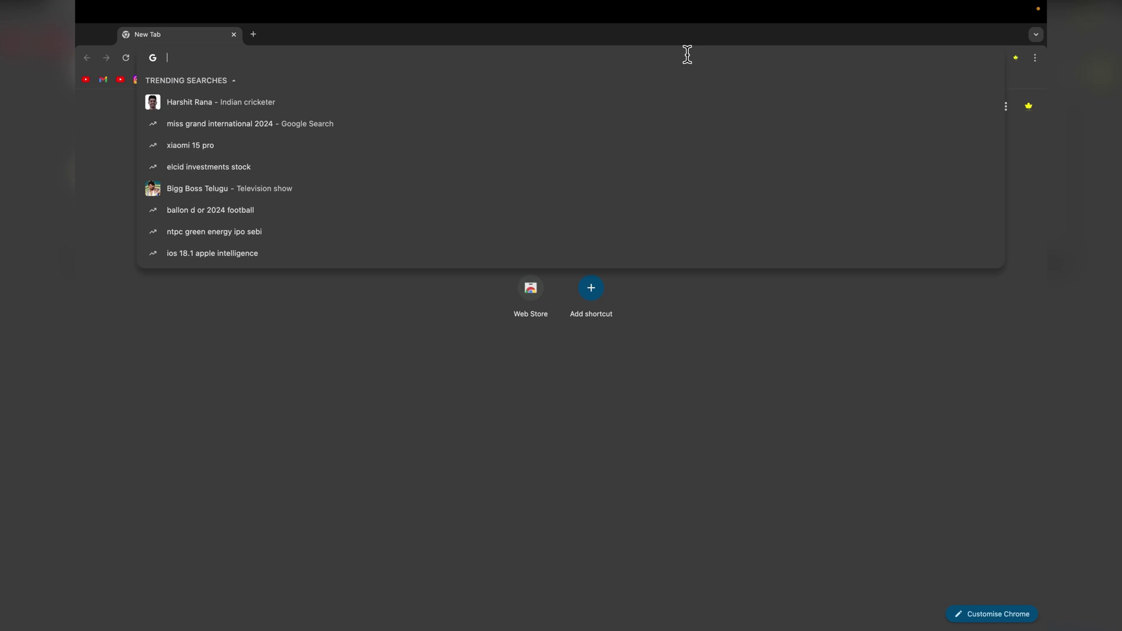
- Search the web for "visual studio code"
{"action": "type", "text": "vis"}
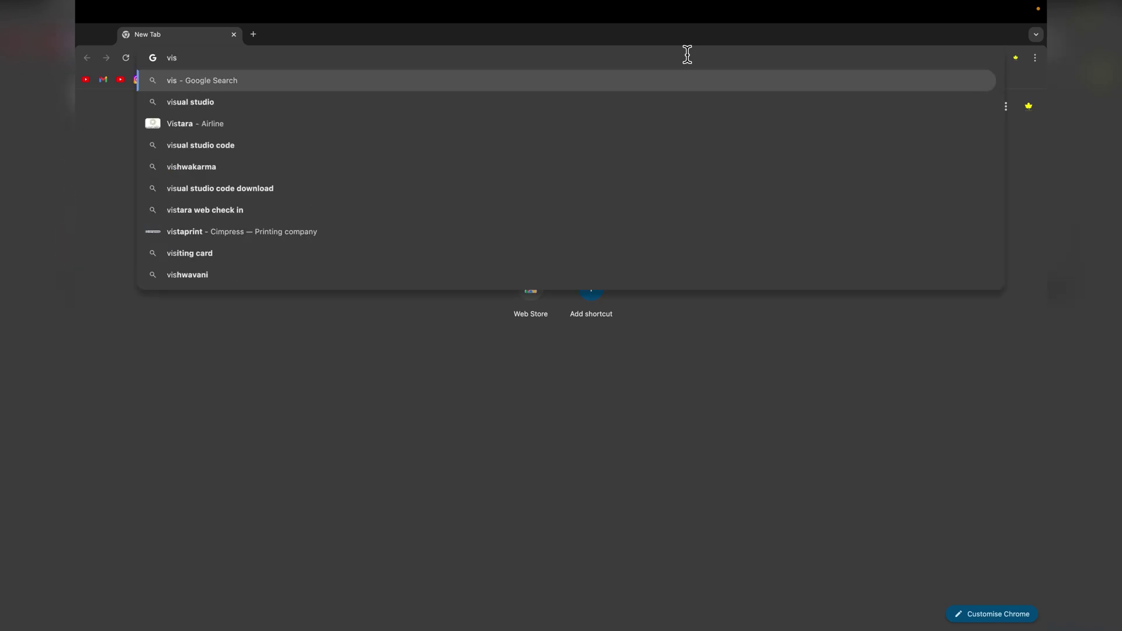
{"action": "key", "text": "Down"}
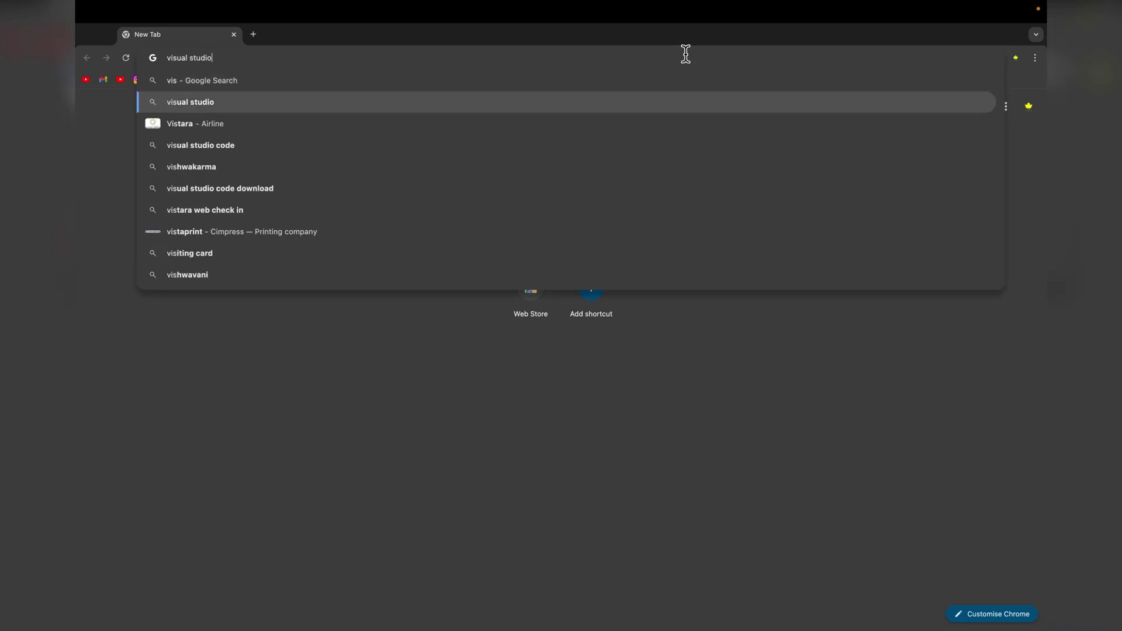
{"action": "key", "text": "Down"}
{"action": "key", "text": "Down"}
{"action": "key", "text": "Return"}
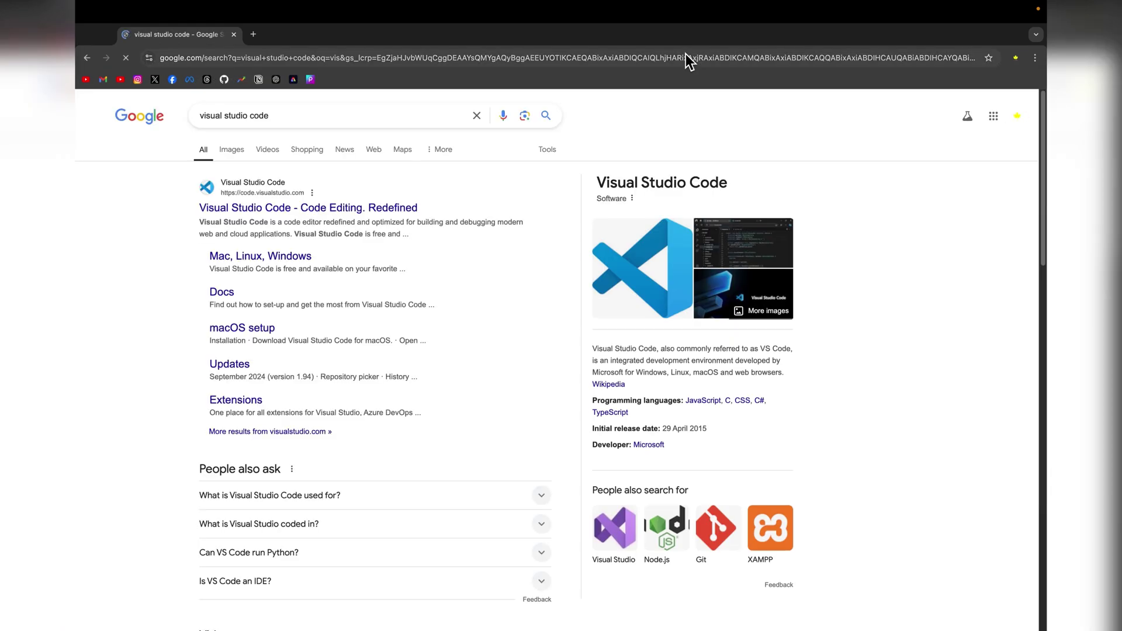
- Download the macOS build from the official Visual Studio Code site and check the recent download history
{"action": "left_click", "coordinate": [238, 210]}
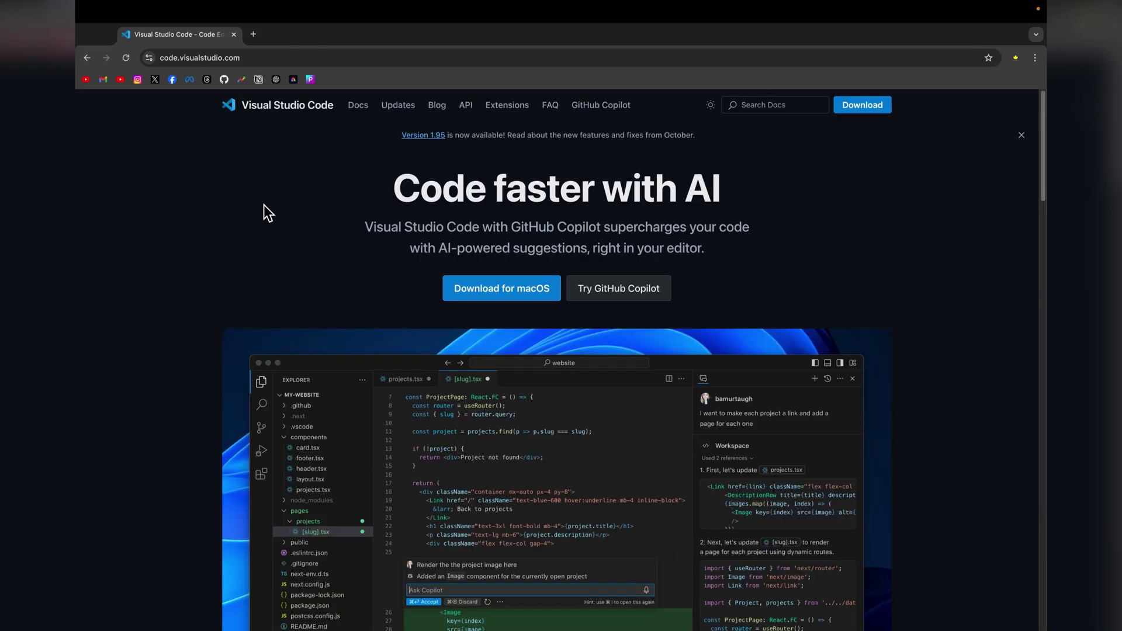
{"action": "left_click", "coordinate": [494, 295]}
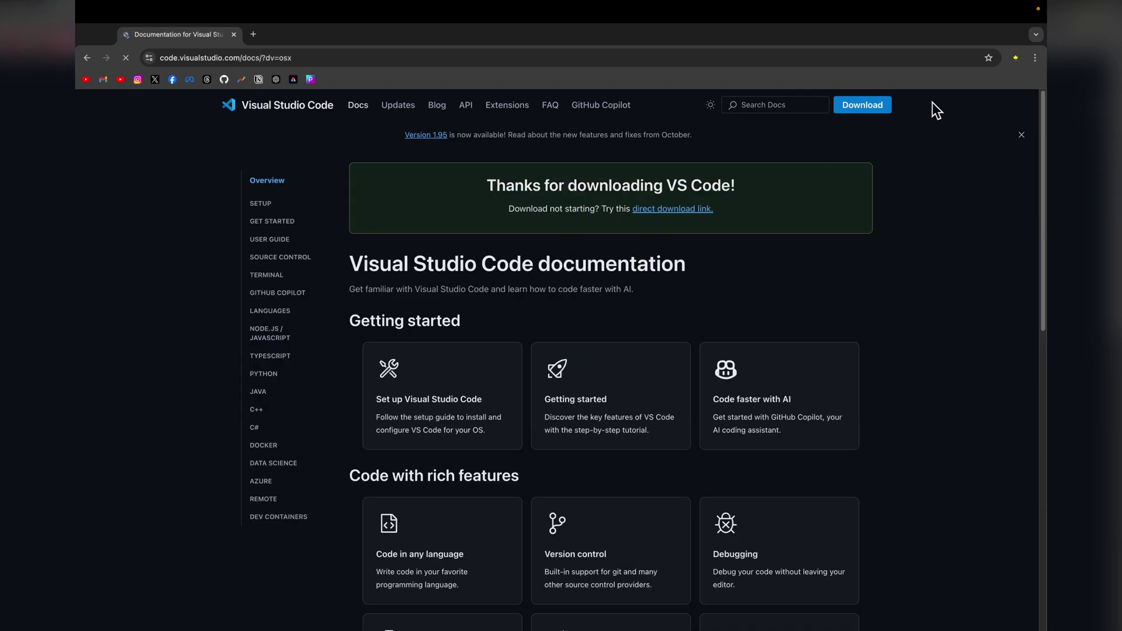
{"action": "left_click", "coordinate": [996, 57]}
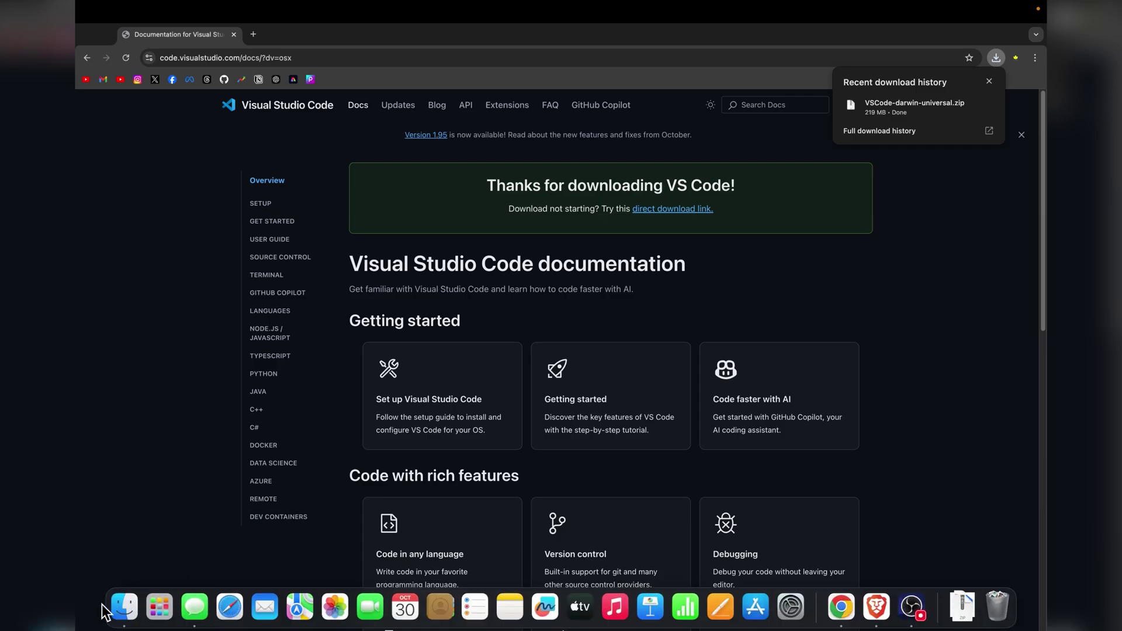
- Extract VSCode-darwin-universal.zip in Finder's Downloads folder and move Visual Studio Code.app to the Applications folder
{"action": "left_click", "coordinate": [118, 605]}
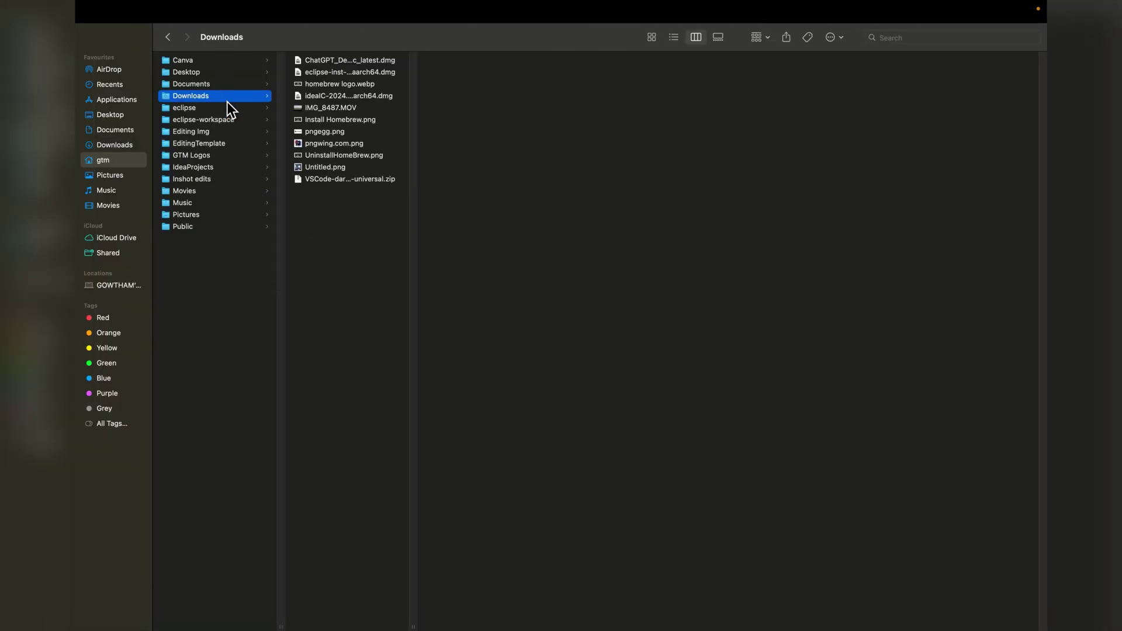
{"action": "left_click", "coordinate": [323, 182]}
{"action": "right_click", "coordinate": [324, 181]}
{"action": "left_click", "coordinate": [326, 187]}
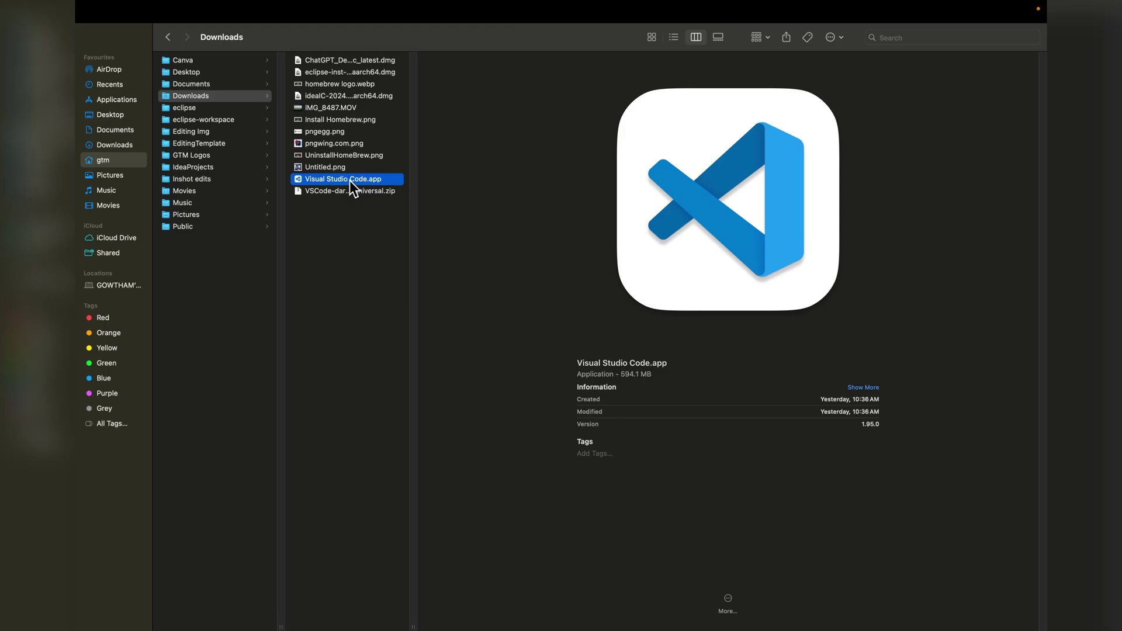
{"action": "left_click_drag", "start_coordinate": [349, 180], "coordinate": [113, 99]}
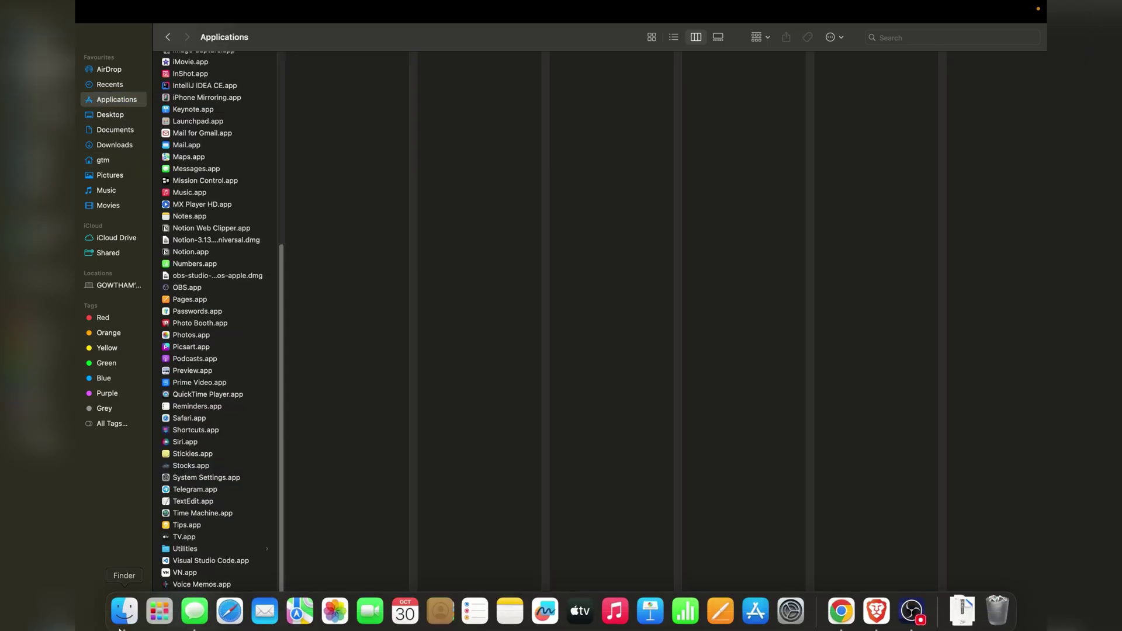
- Launch Visual Studio Code from Launchpad and allow the downloaded app to open
{"action": "left_click", "coordinate": [159, 607]}
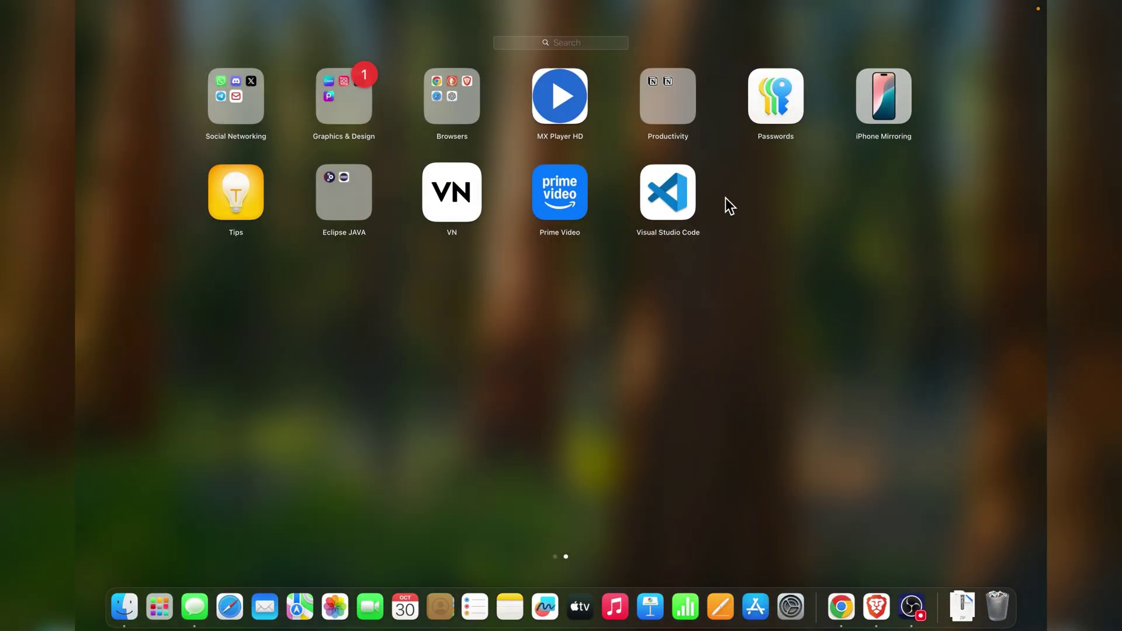
{"action": "left_click", "coordinate": [678, 203]}
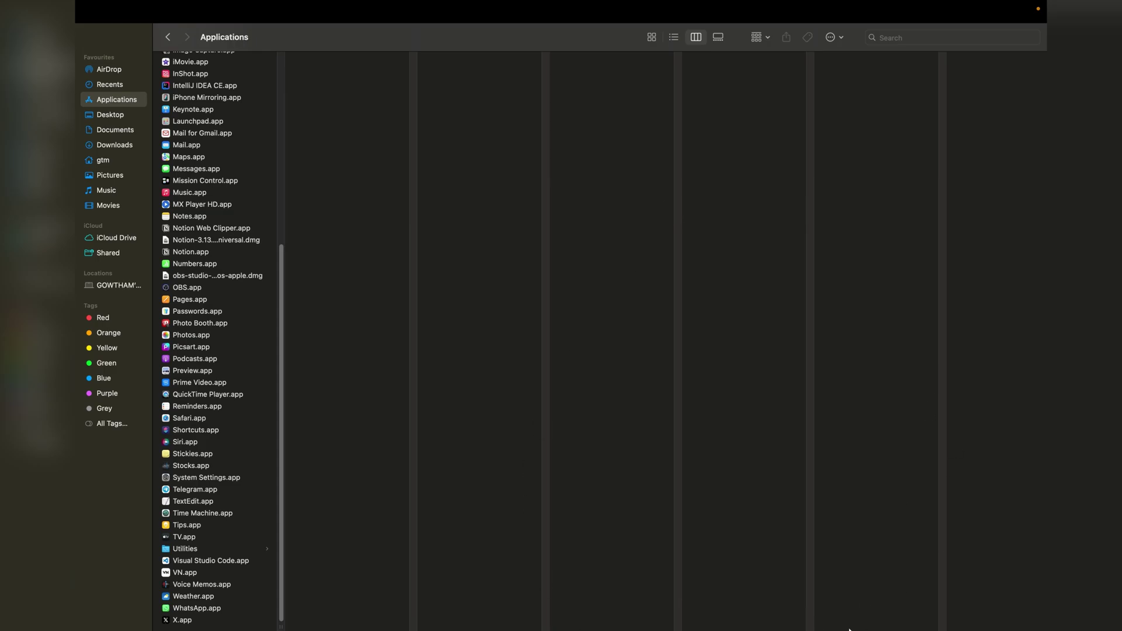
{"action": "mouse_move", "coordinate": [849, 628]}
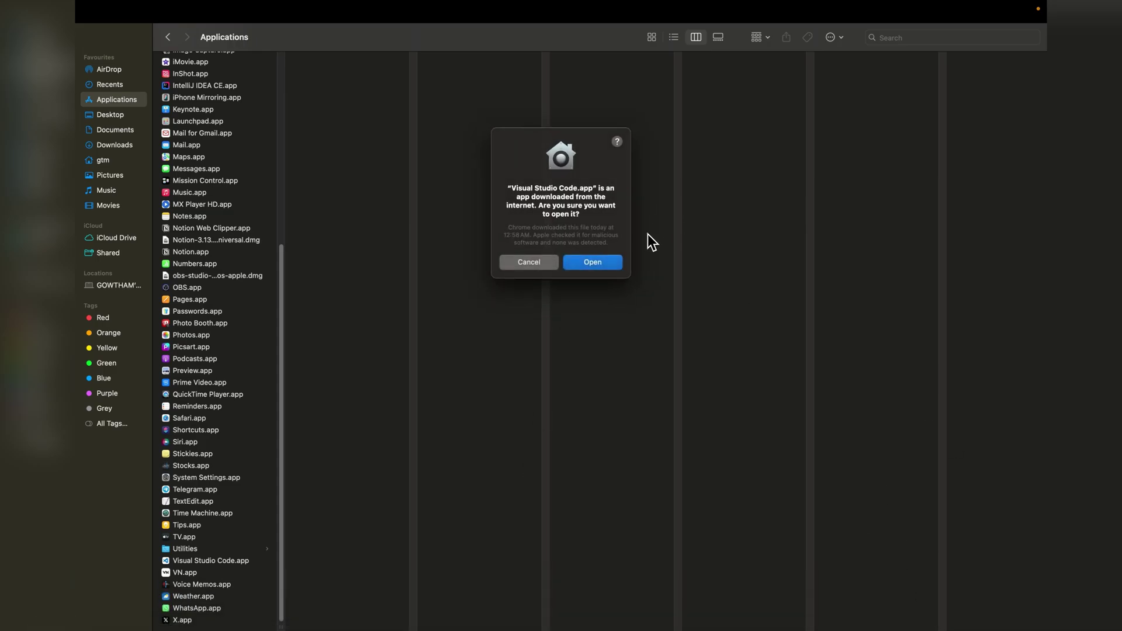
{"action": "left_click", "coordinate": [603, 263]}
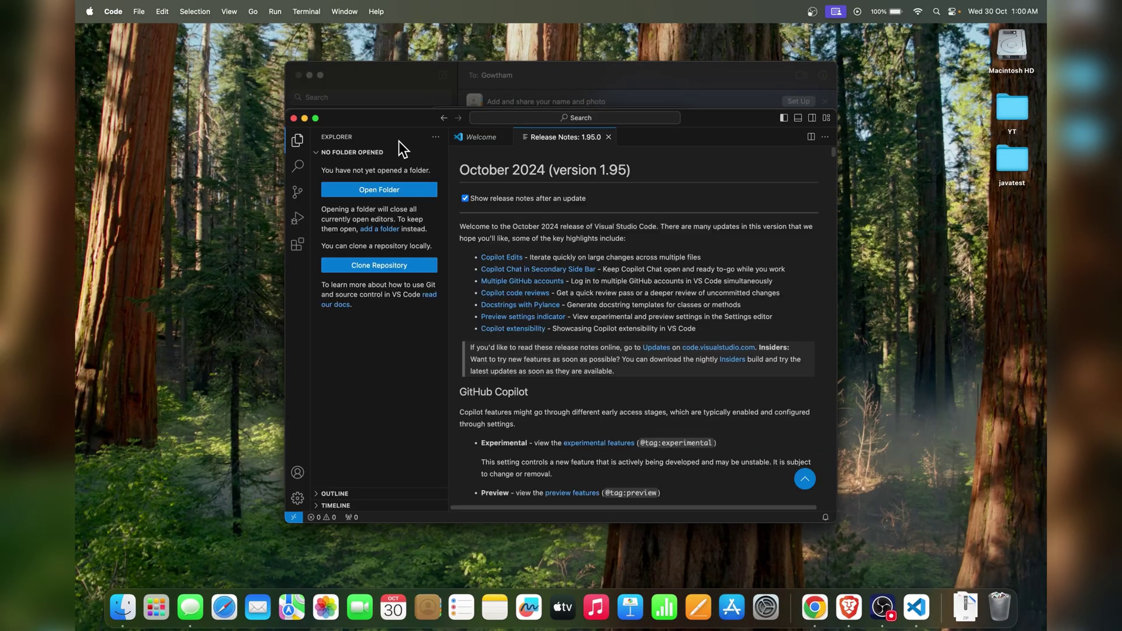
- Make the editor window full screen and close the Release Notes and Welcome pages
{"action": "left_click", "coordinate": [316, 118]}
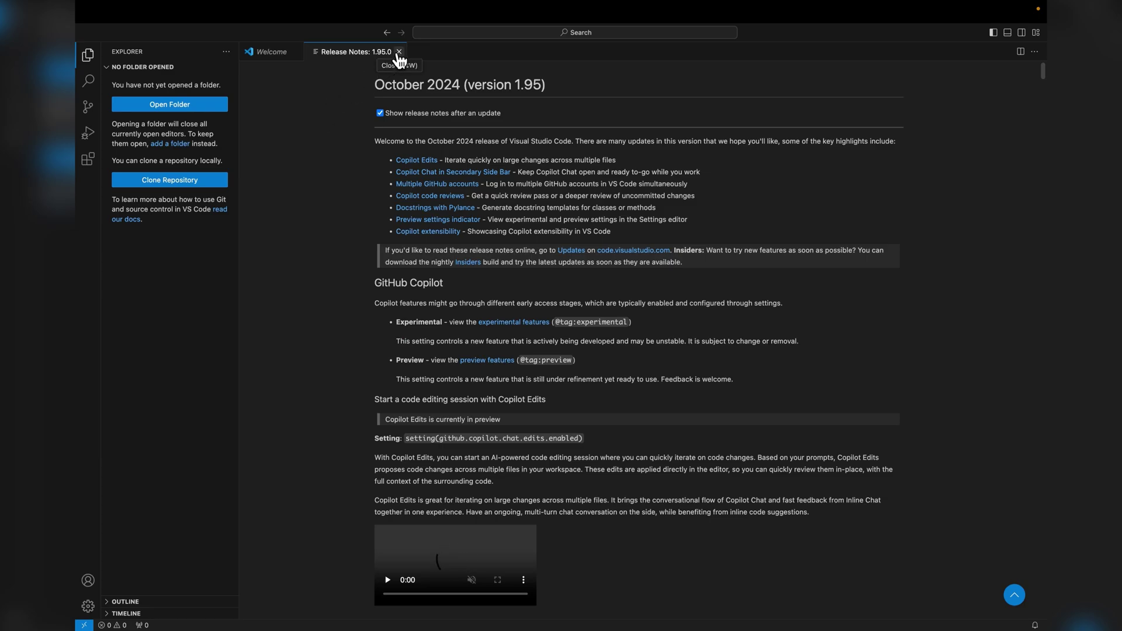
{"action": "left_click", "coordinate": [399, 51]}
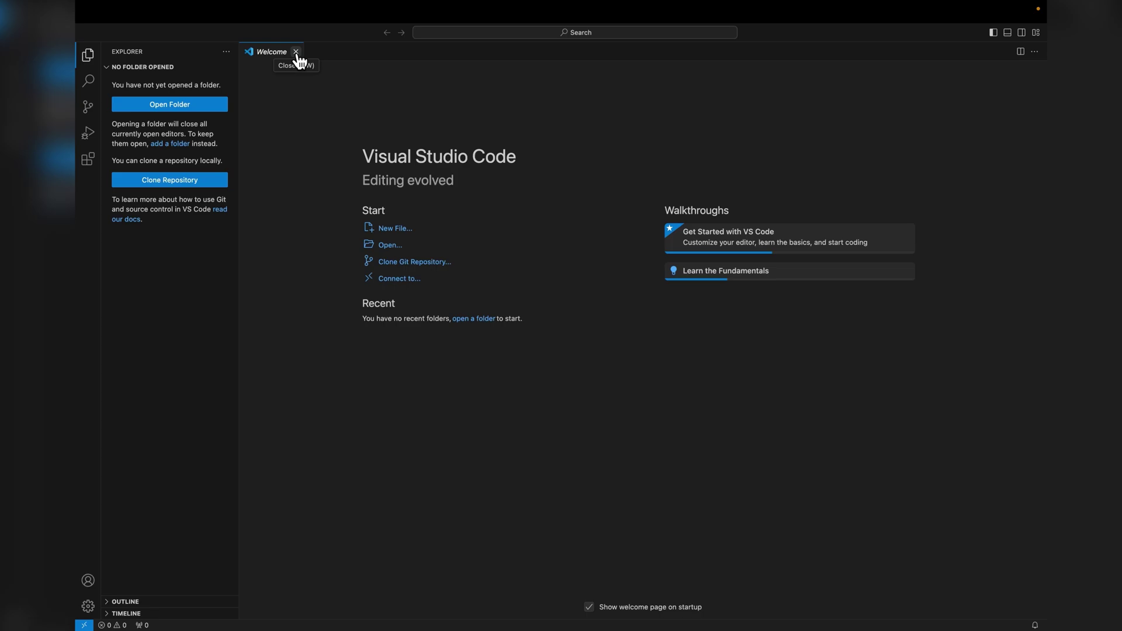
{"action": "left_click", "coordinate": [296, 51]}
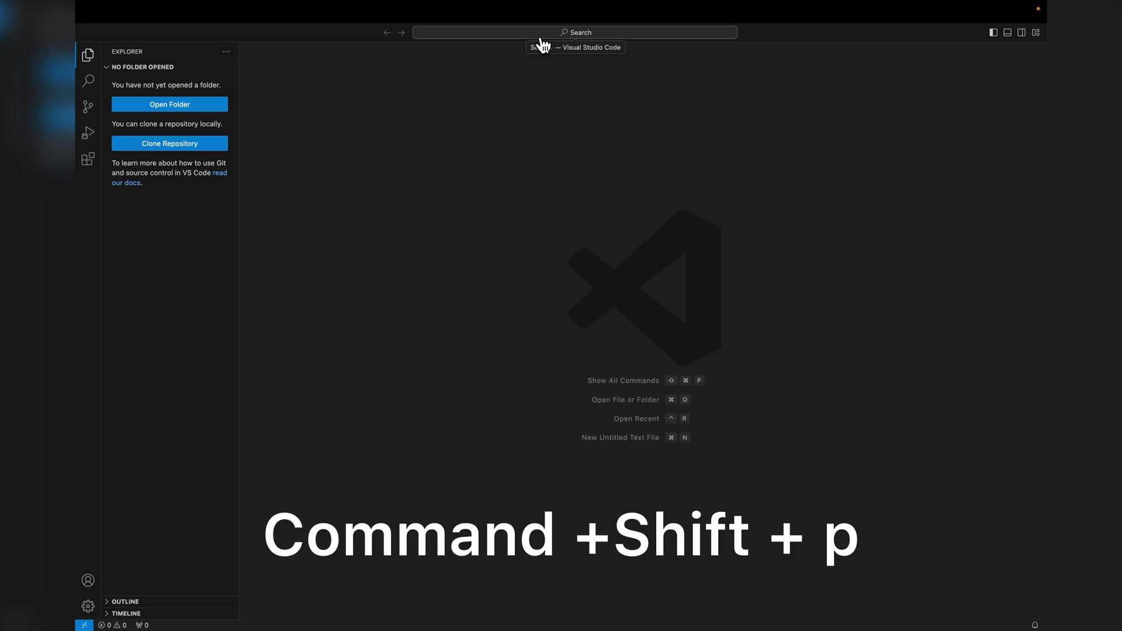
- Run Shell Command: Uninstall 'code' command from PATH, authorizing it with the administrator password
{"action": "key", "text": "super+shift+p"}
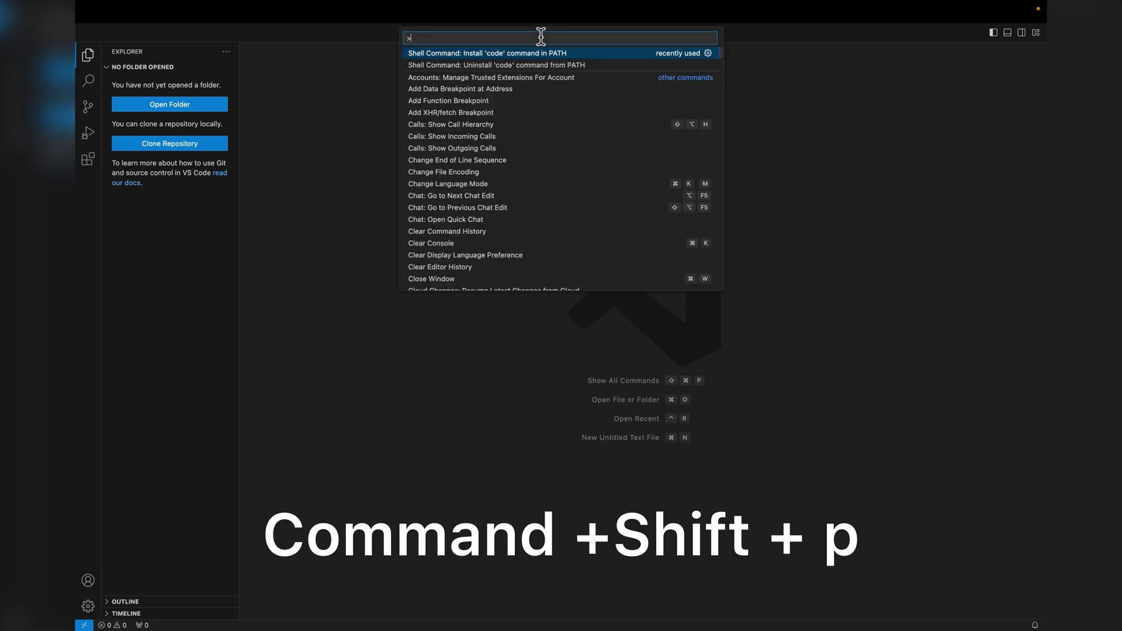
{"action": "type", "text": "Shell"}
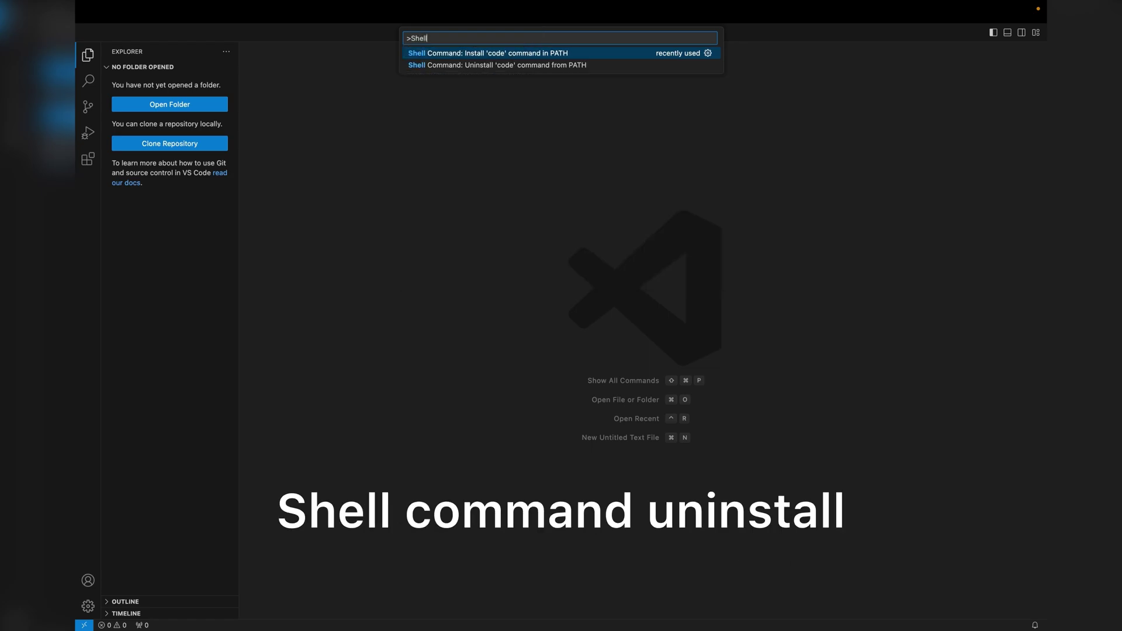
{"action": "left_click", "coordinate": [560, 64]}
{"action": "left_click", "coordinate": [604, 372]}
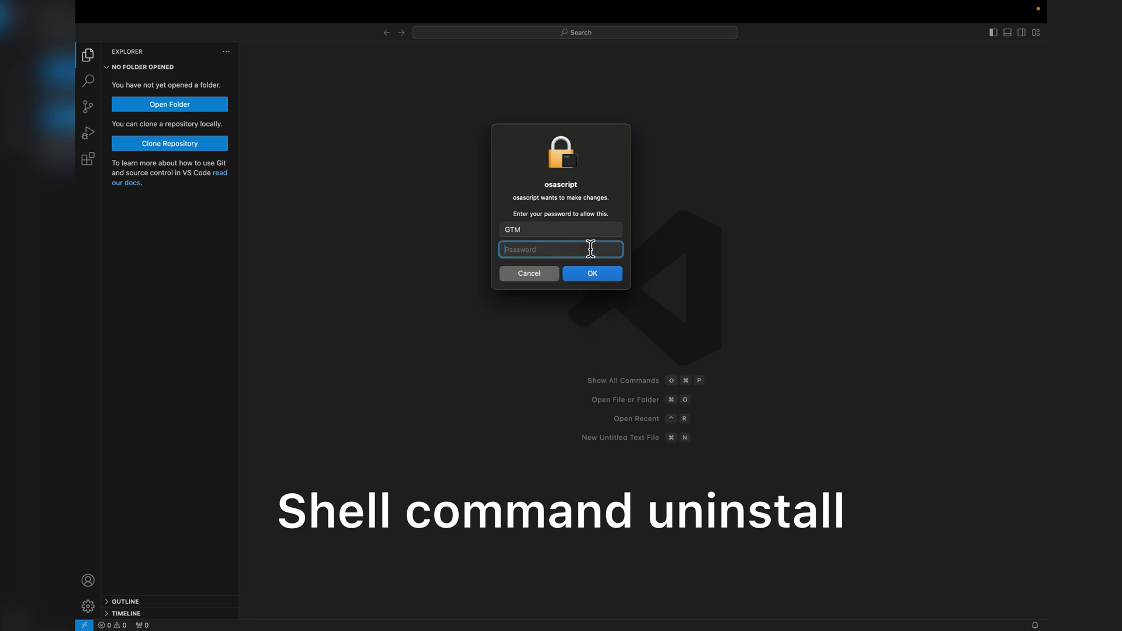
{"action": "type", "text": "•••"}
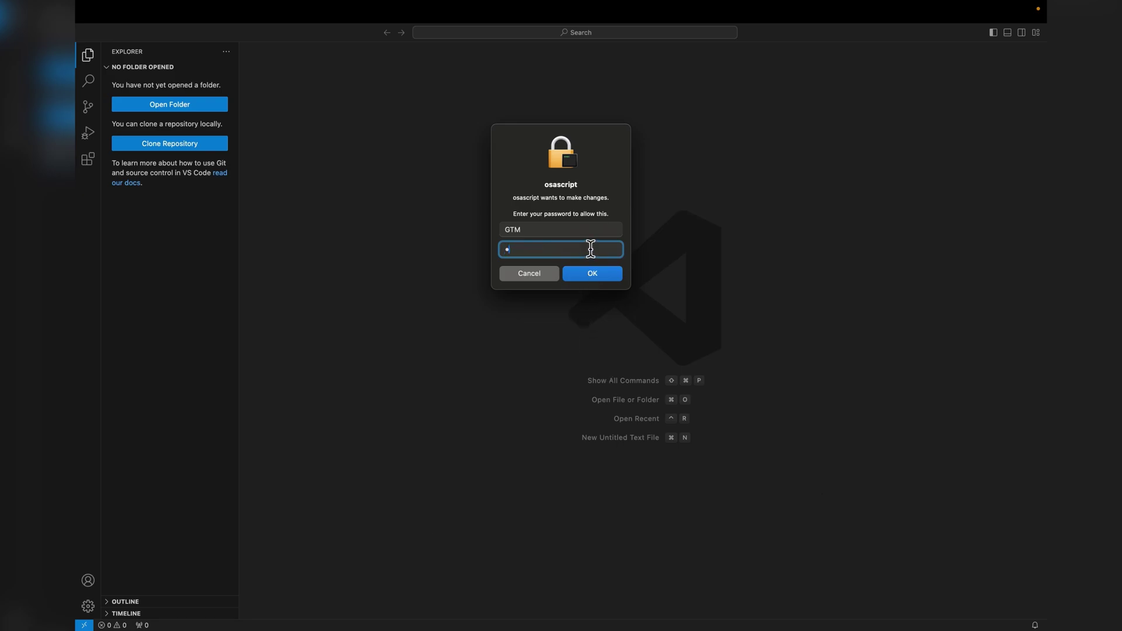
{"action": "type", "text": "••"}
{"action": "key", "text": "Return"}
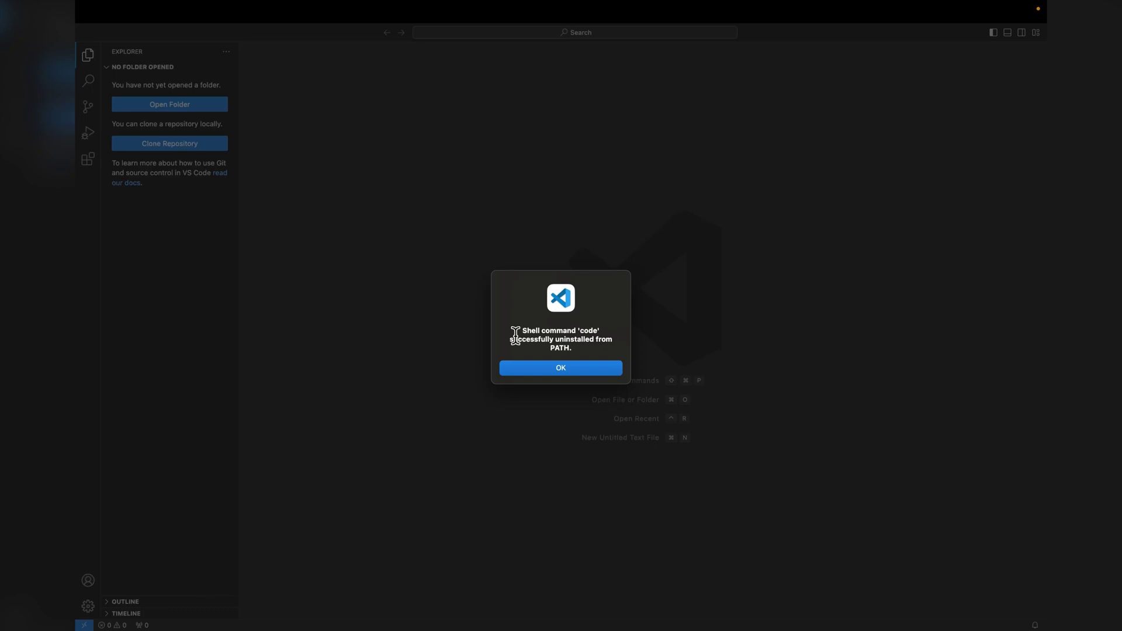
{"action": "left_click", "coordinate": [574, 368]}
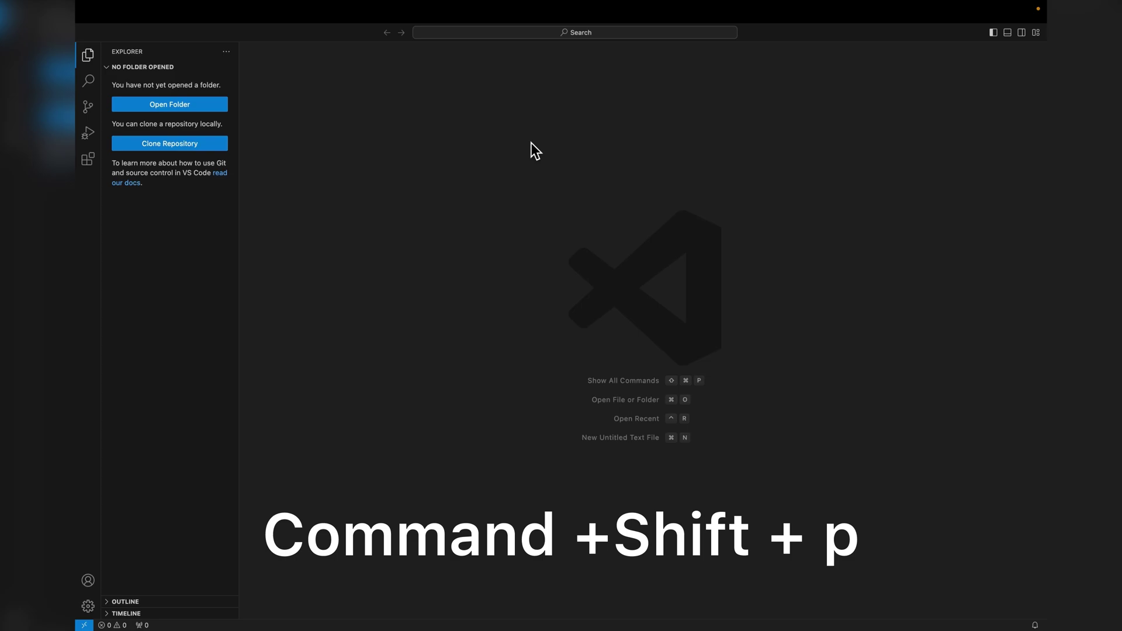
- Run Shell Command: Install 'code' command in PATH, authorizing it with the administrator password
{"action": "key", "text": "ctrl+shift+p"}
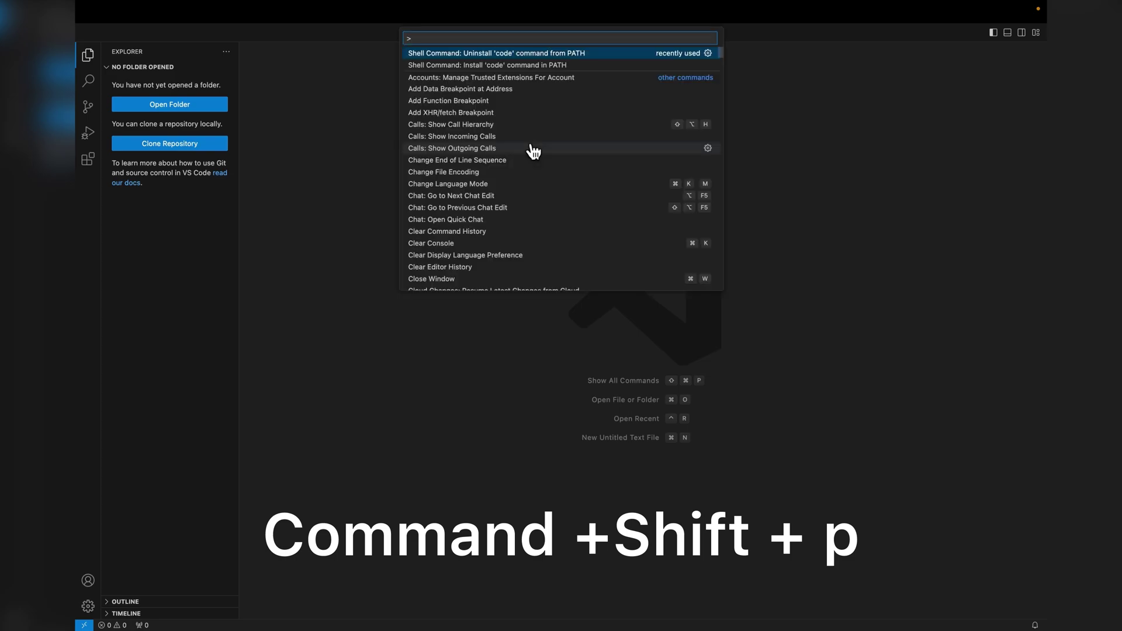
{"action": "type", "text": "Shell"}
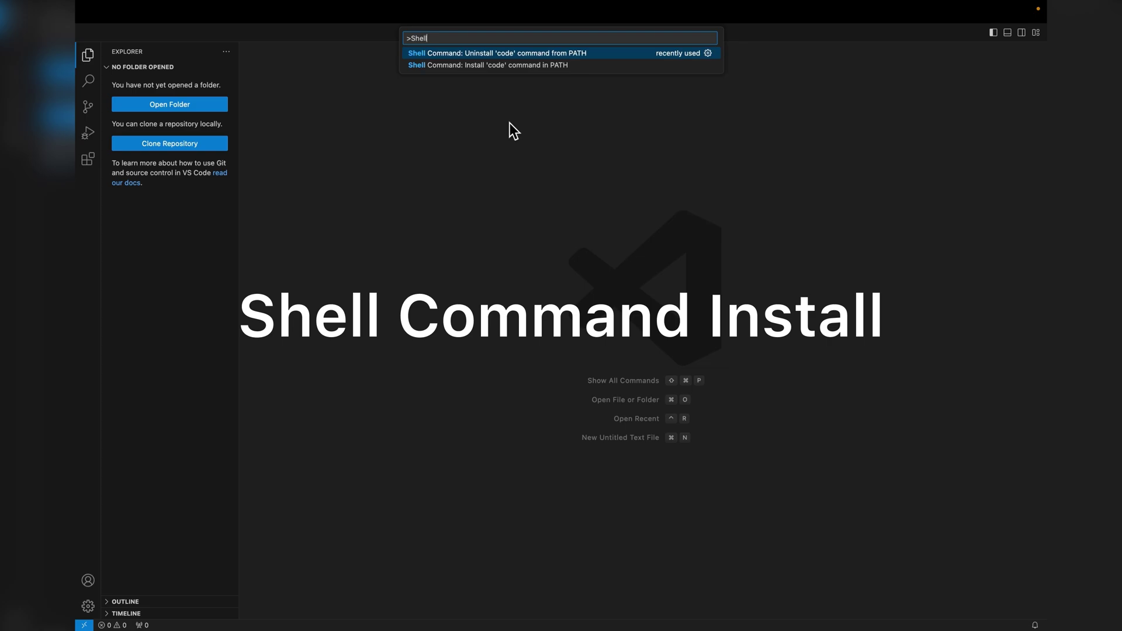
{"action": "left_click", "coordinate": [509, 66]}
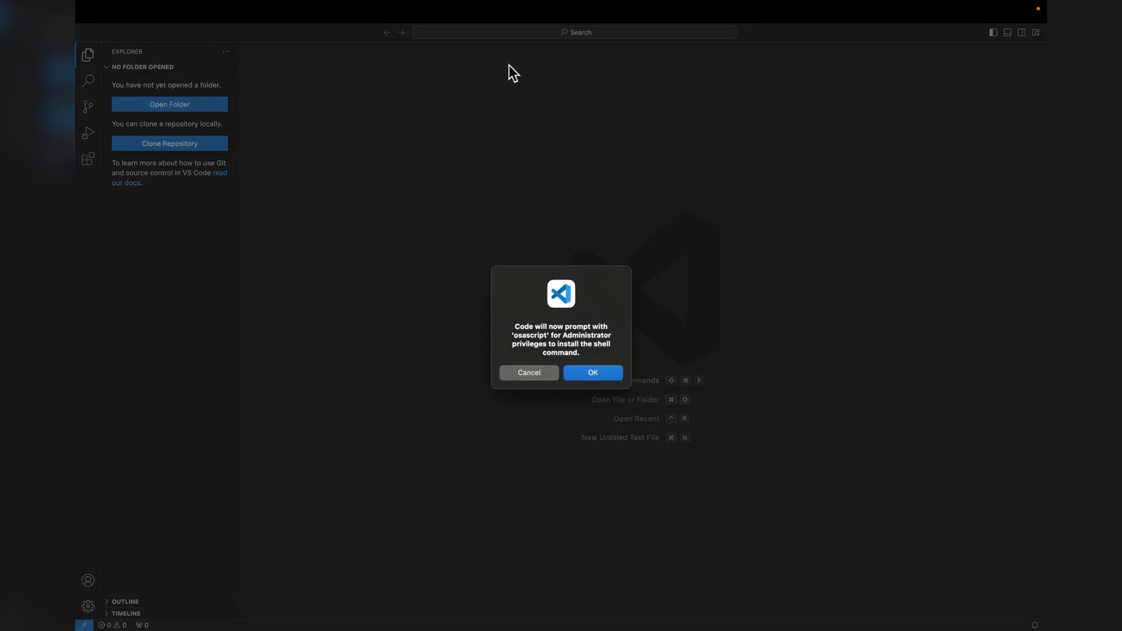
{"action": "left_click", "coordinate": [587, 376]}
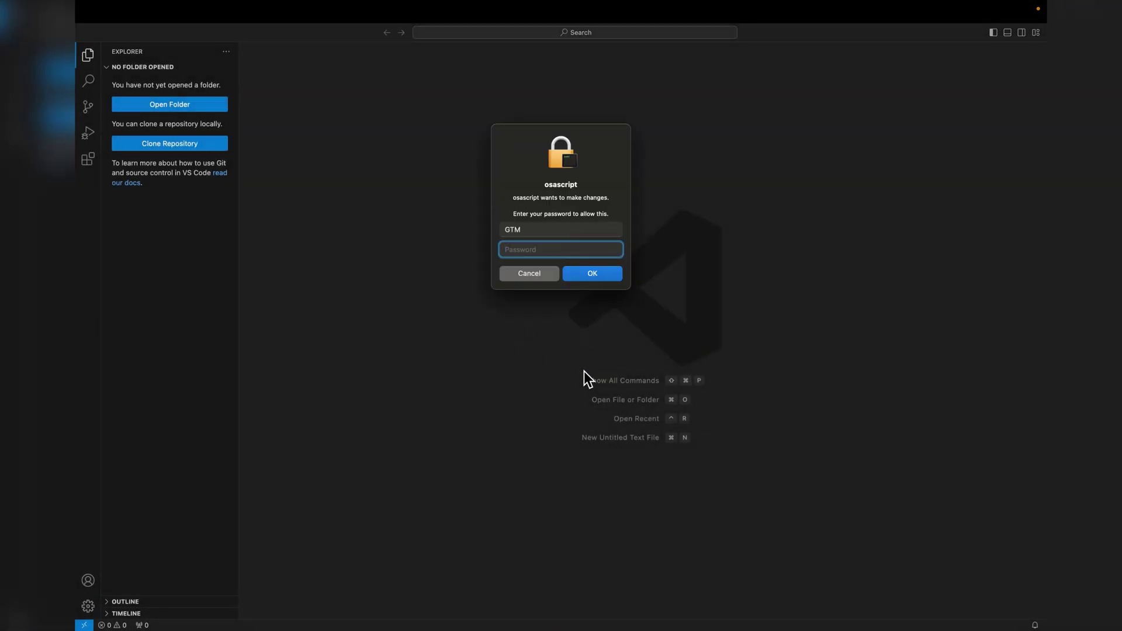
{"action": "type", "text": "•••••"}
{"action": "key", "text": "Return"}
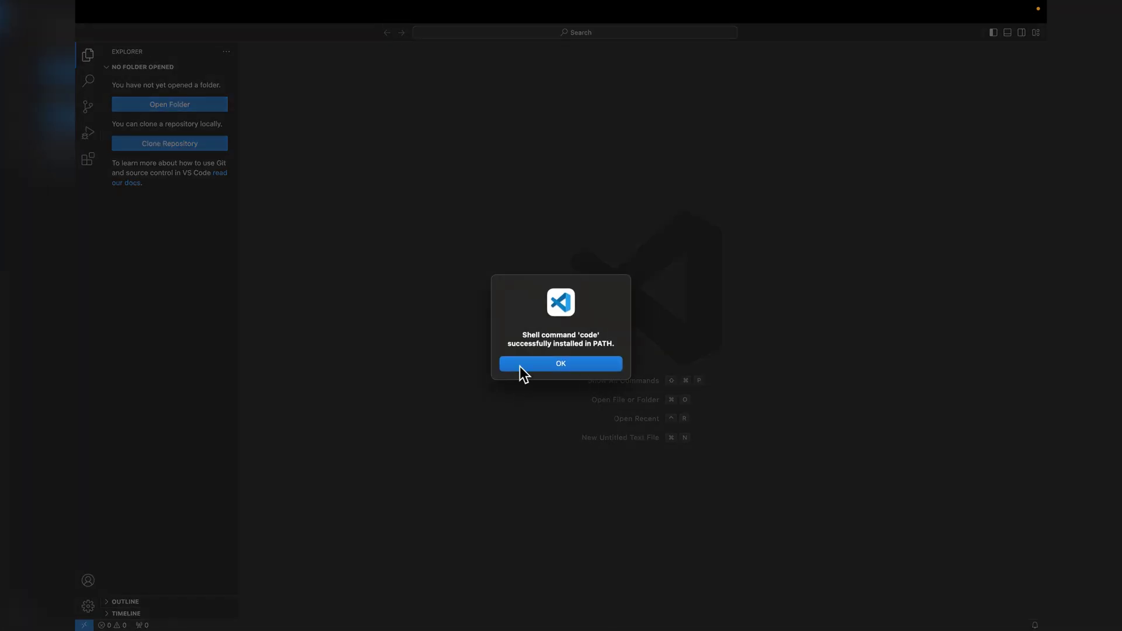
{"action": "left_click", "coordinate": [580, 364]}
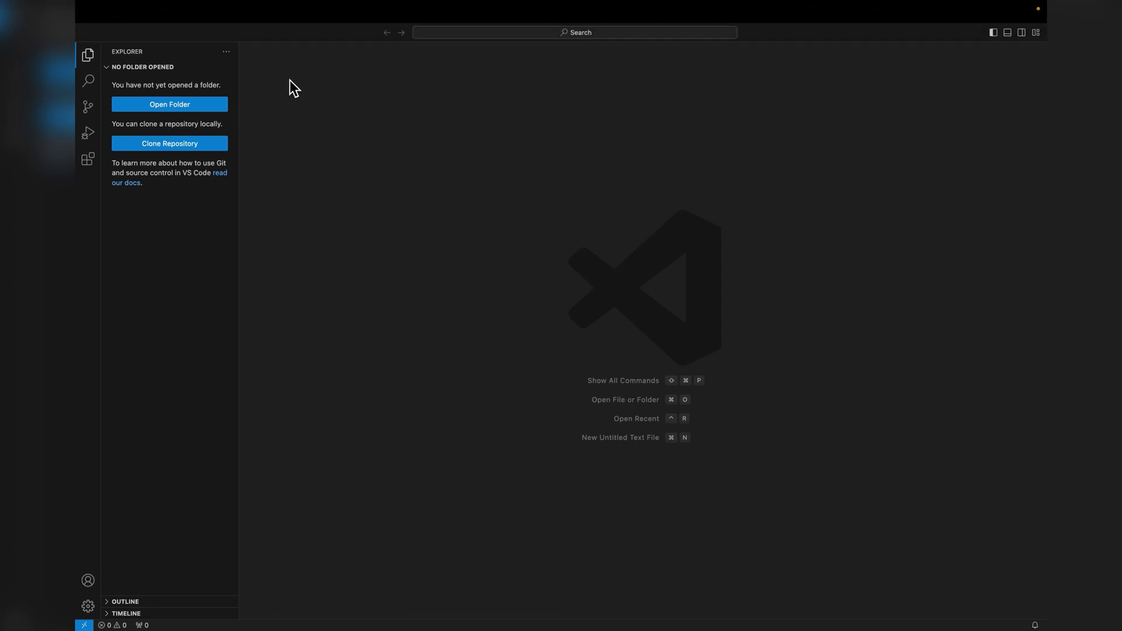
- Quit Visual Studio Code and relaunch it from Terminal with the command code
{"action": "left_click", "coordinate": [117, 16]}
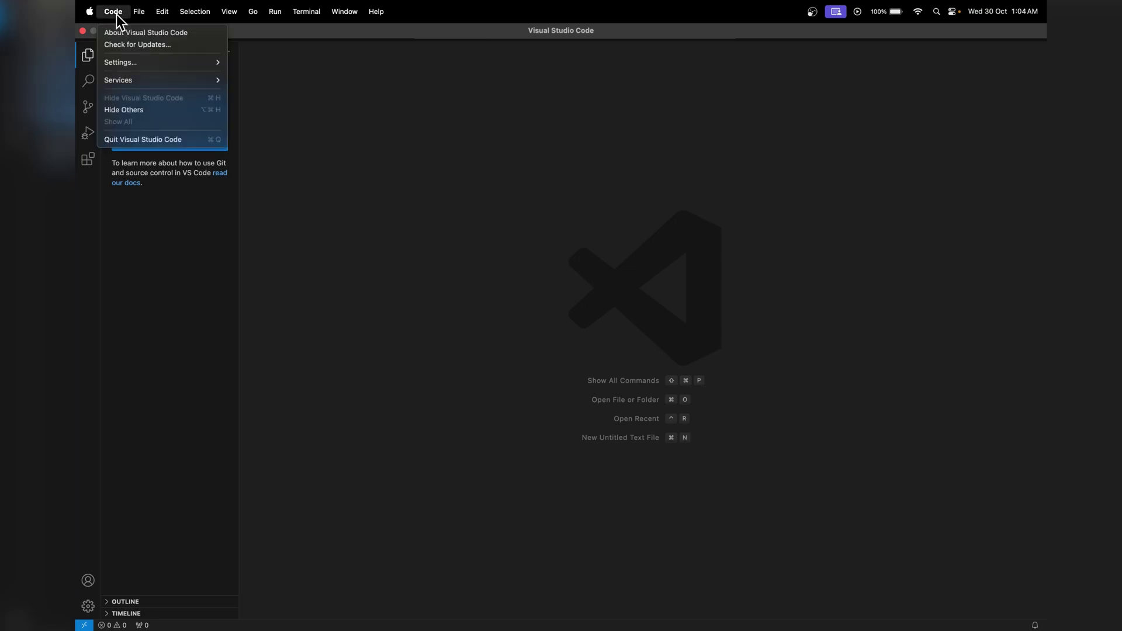
{"action": "left_click", "coordinate": [155, 140]}
{"action": "key", "text": "super+space"}
{"action": "type", "text": "ter"}
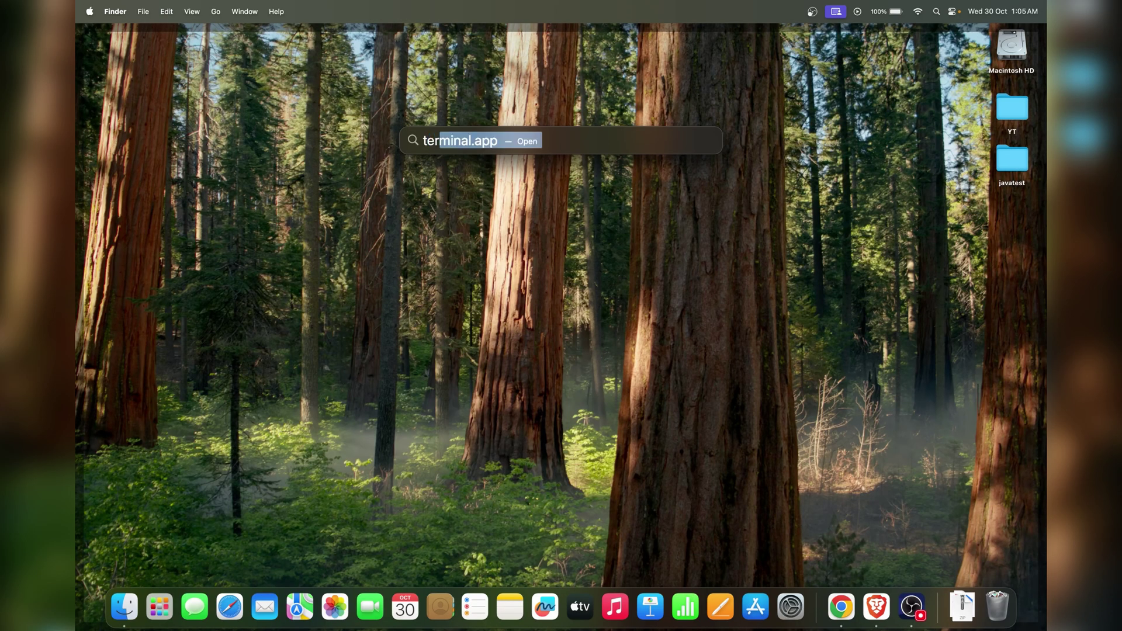
{"action": "key", "text": "Return"}
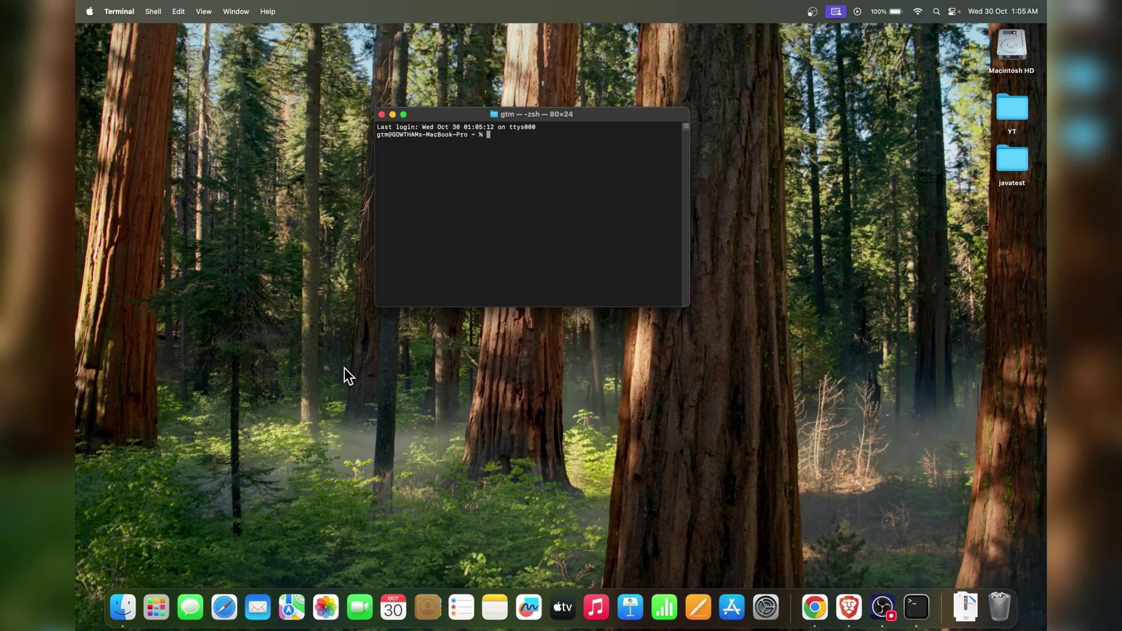
{"action": "type", "text": "code"}
{"action": "key", "text": "Return"}
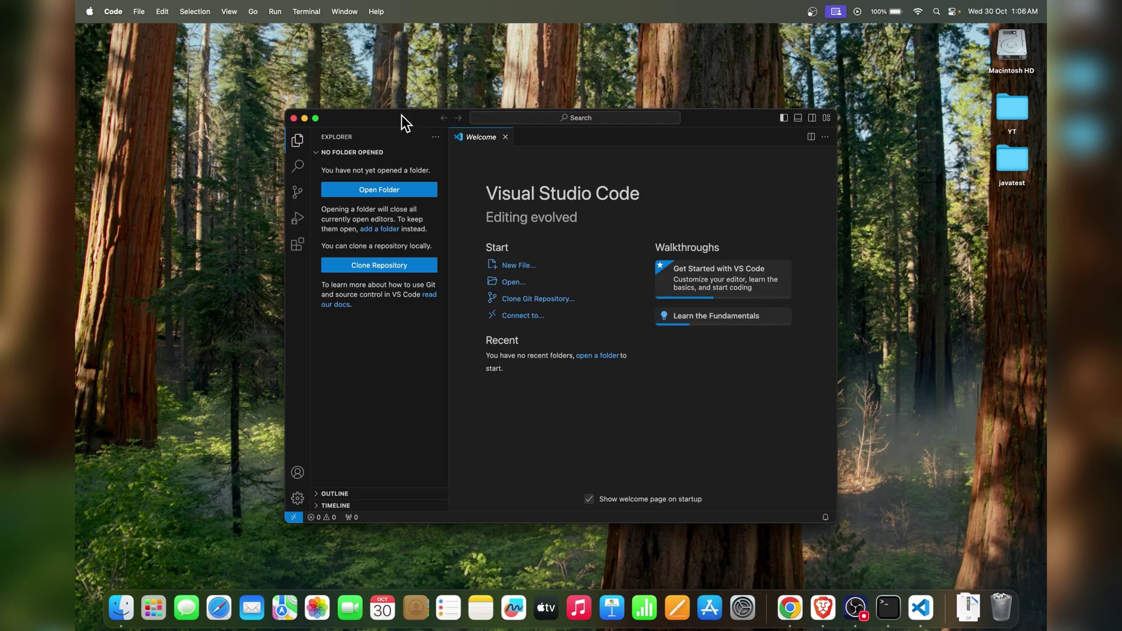
- Make the relaunched editor window full screen and close its Welcome page
{"action": "left_click", "coordinate": [315, 119]}
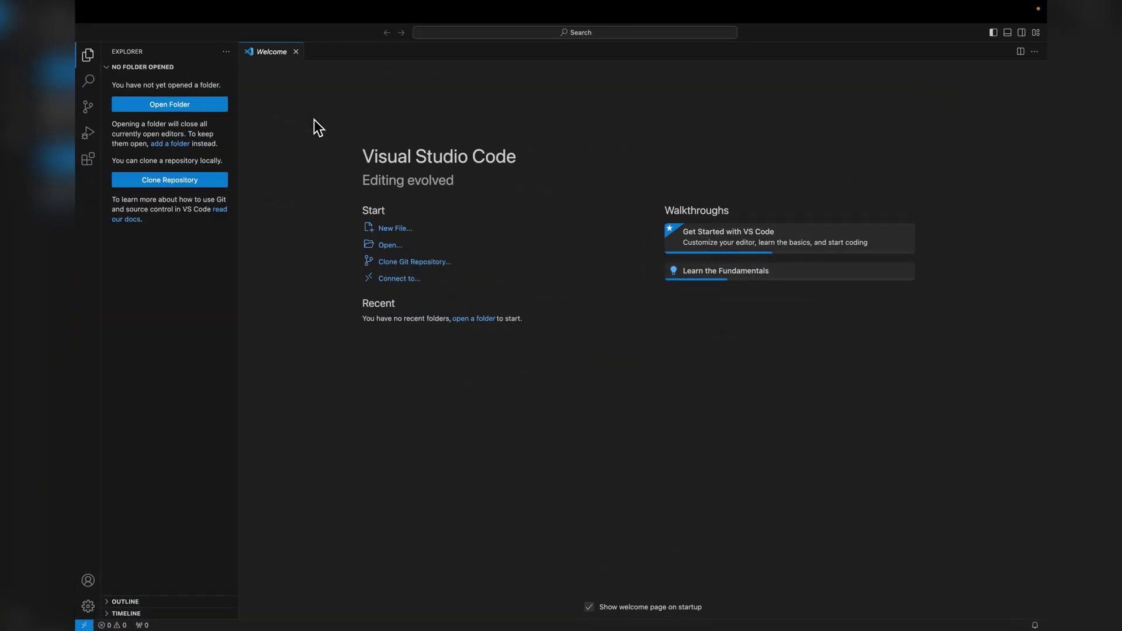
{"action": "left_click", "coordinate": [296, 51]}
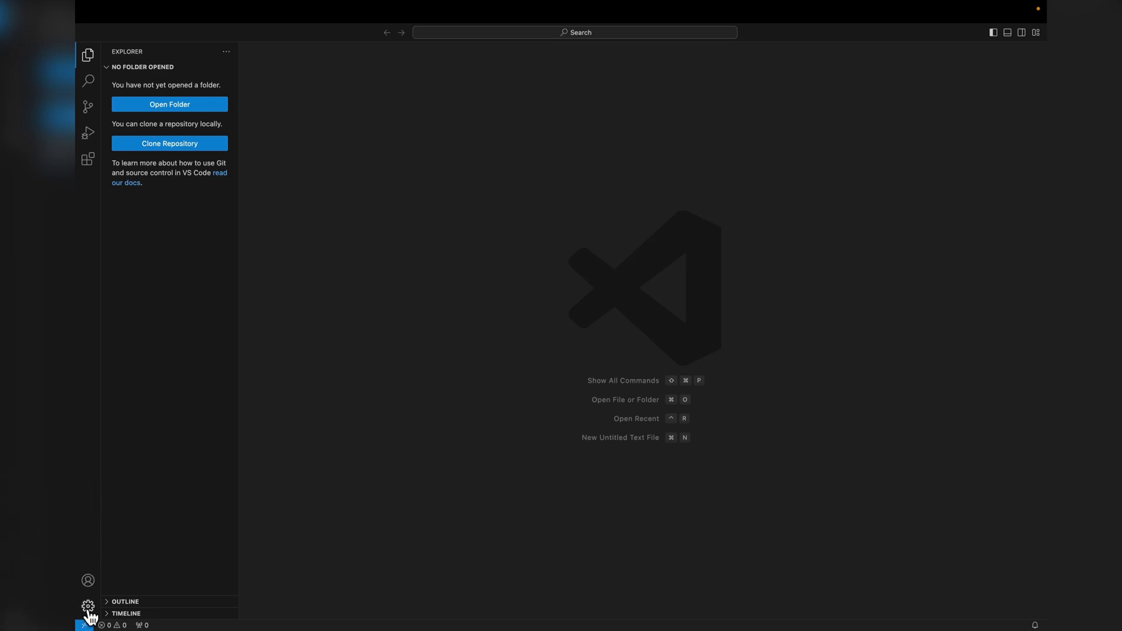
- Search the extension marketplace for java and install Microsoft's Extension Pack for Java and Oracle's Java extension
{"action": "left_click", "coordinate": [91, 164]}
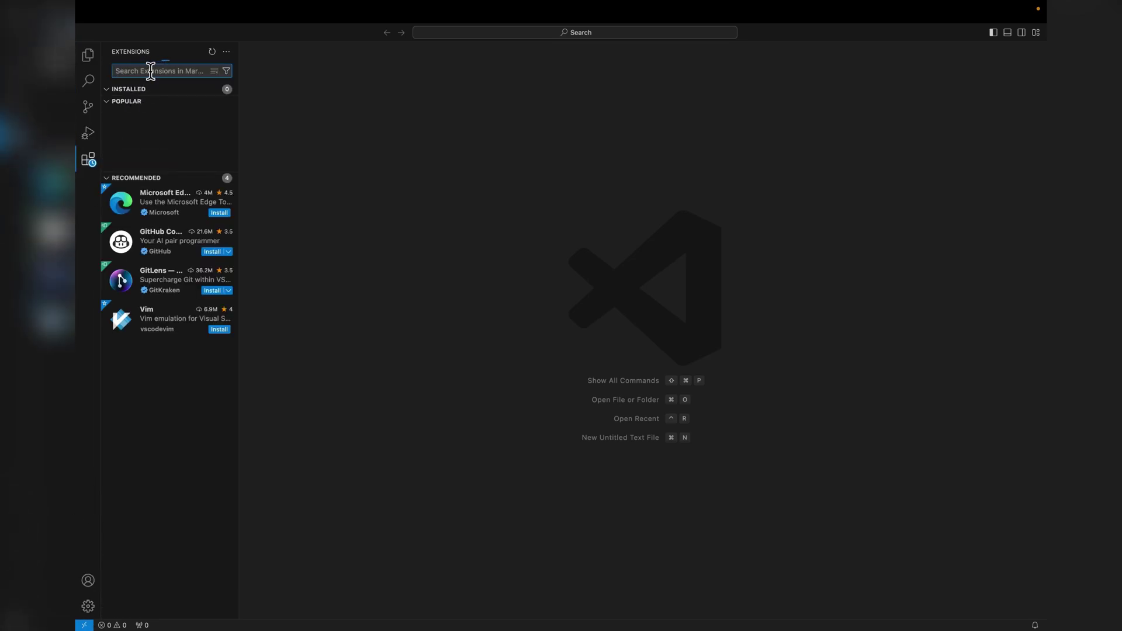
{"action": "type", "text": "java"}
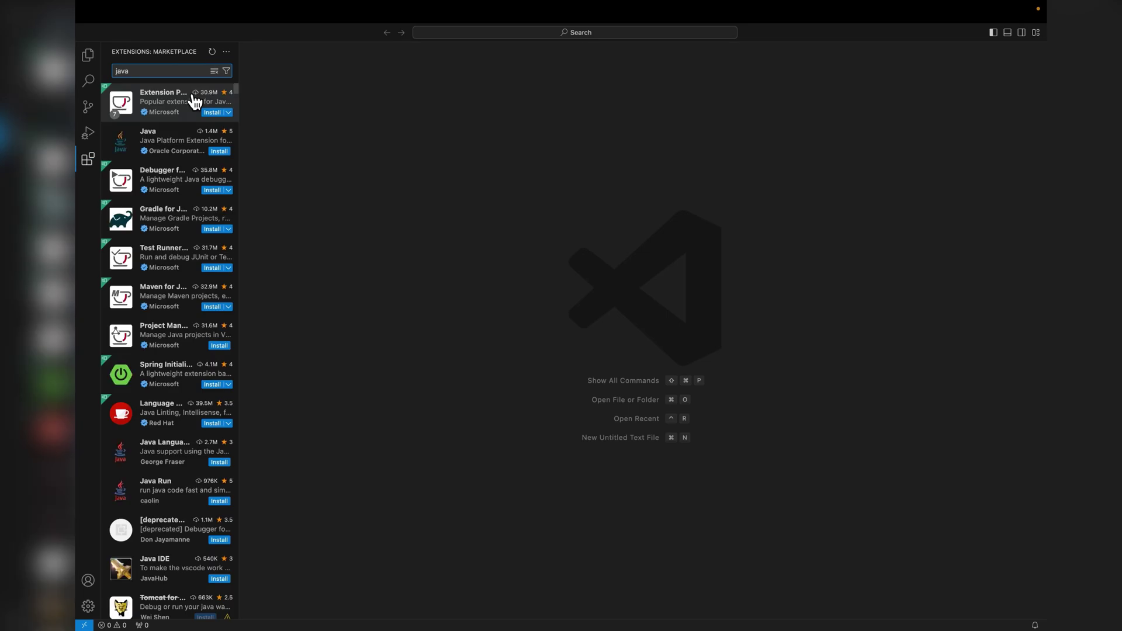
{"action": "left_click", "coordinate": [182, 109]}
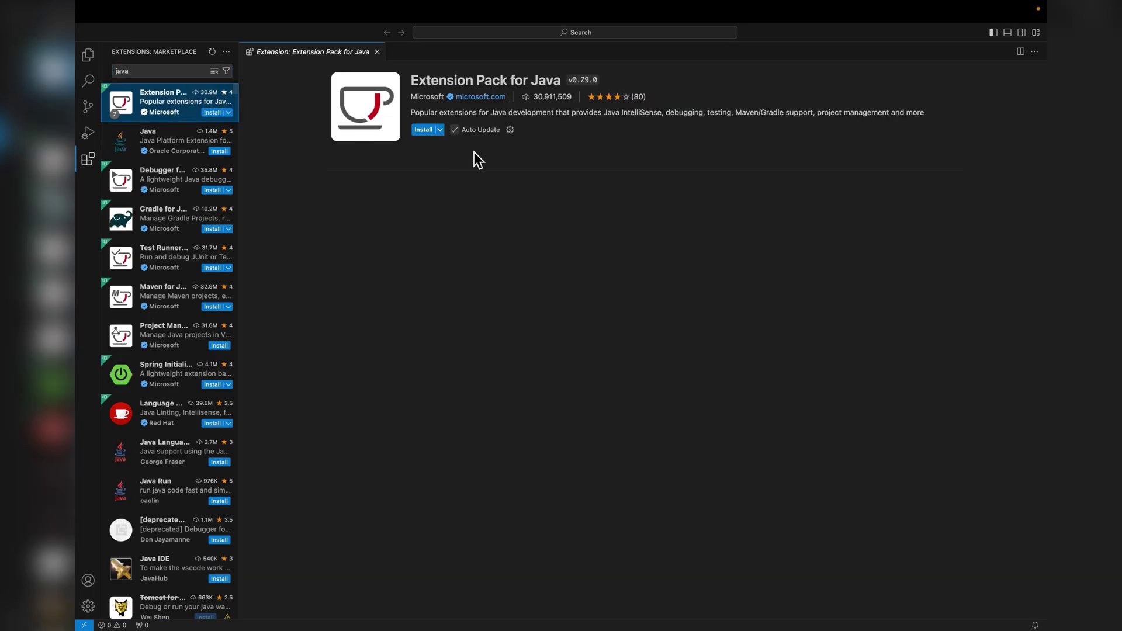
{"action": "left_click", "coordinate": [420, 134]}
{"action": "left_click", "coordinate": [174, 151]}
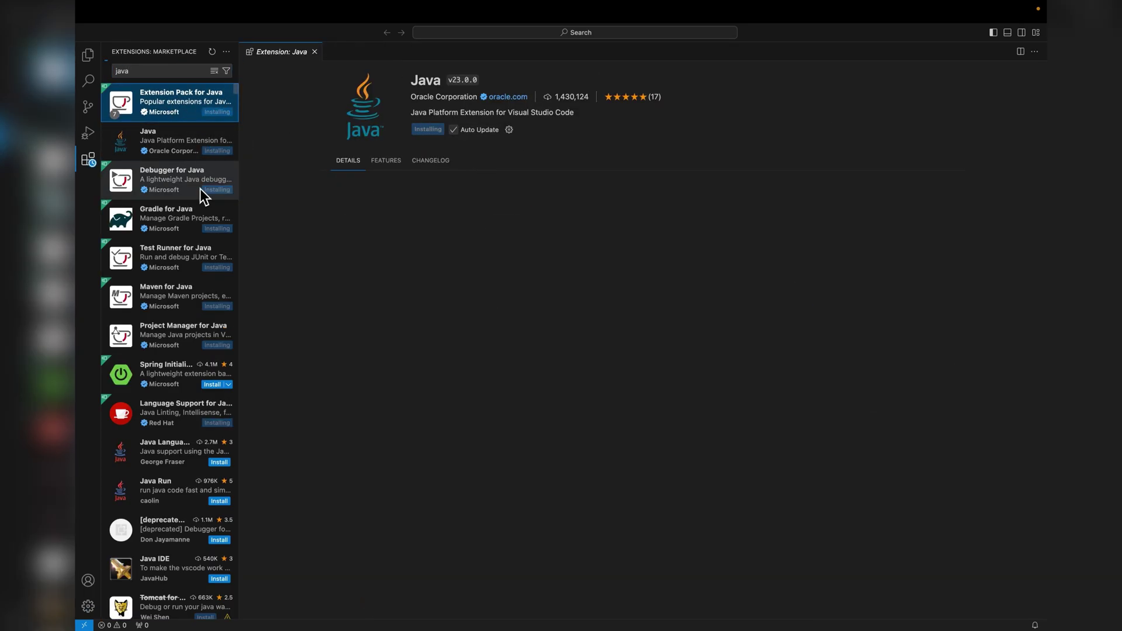
{"action": "left_click", "coordinate": [175, 102]}
- Clear the extension search, hide the side bar and close the open extension and Java Welcome pages
{"action": "double_click", "coordinate": [149, 71]}
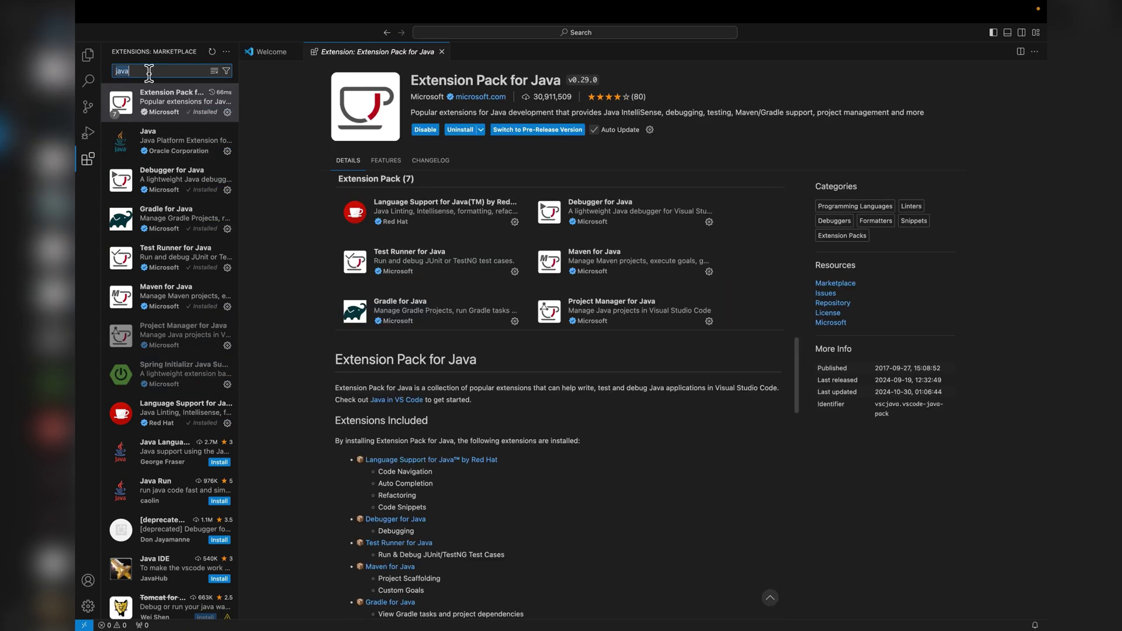
{"action": "key", "text": "BackSpace"}
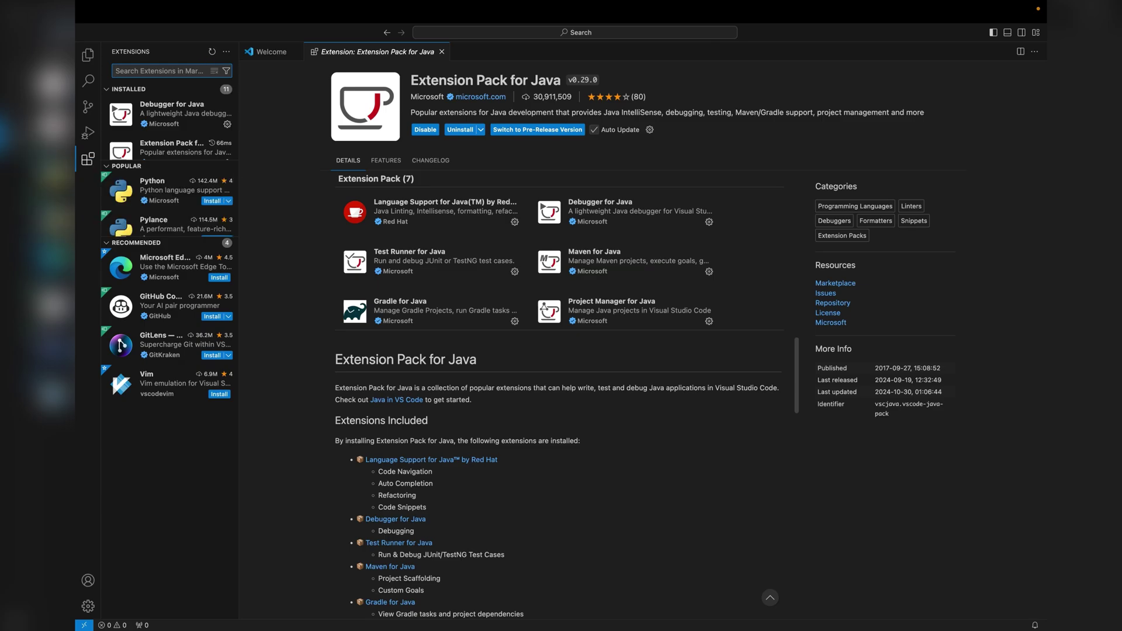
{"action": "key", "text": "super+b"}
{"action": "left_click", "coordinate": [304, 52]}
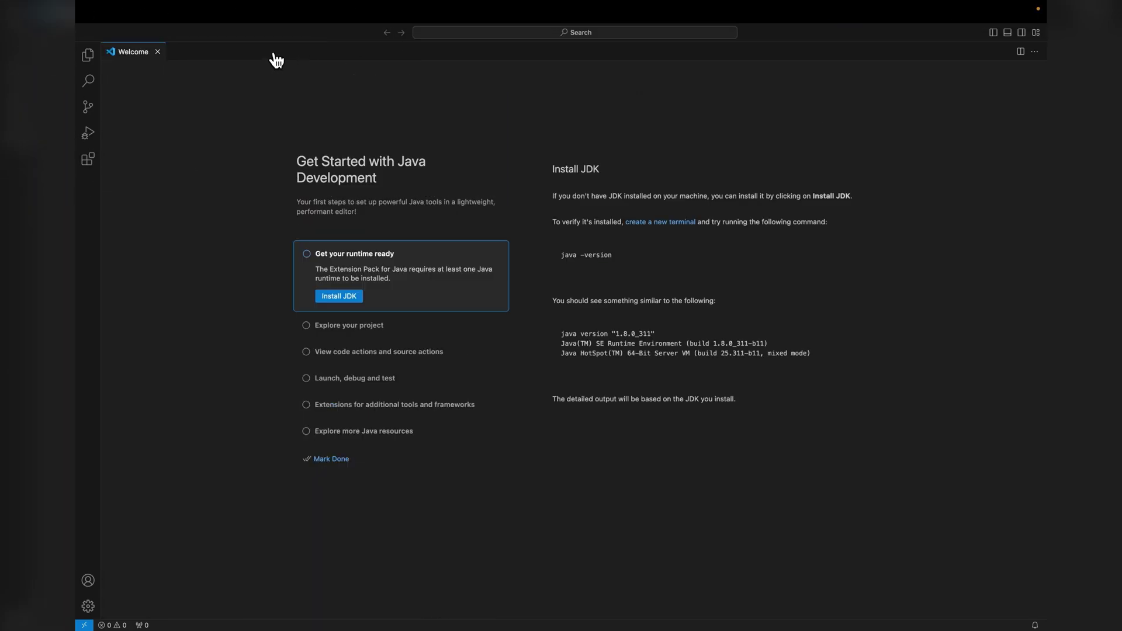
{"action": "left_click", "coordinate": [158, 52]}
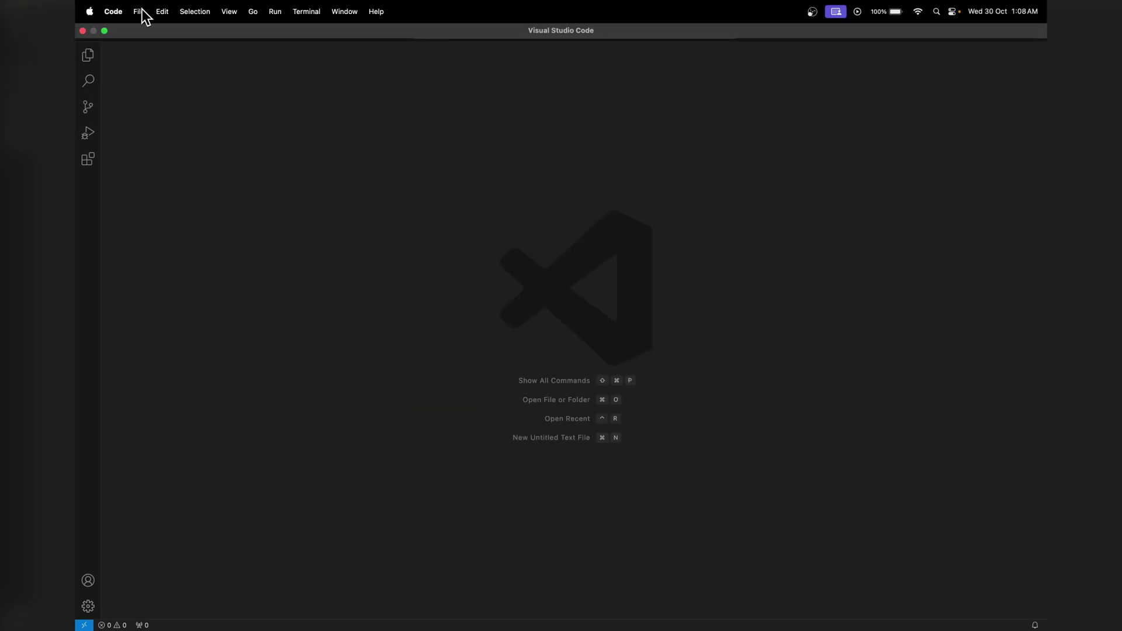
- Create a new file named HelloWorld.html on the Desktop and allow the editor access to the Desktop folder
{"action": "left_click", "coordinate": [141, 11]}
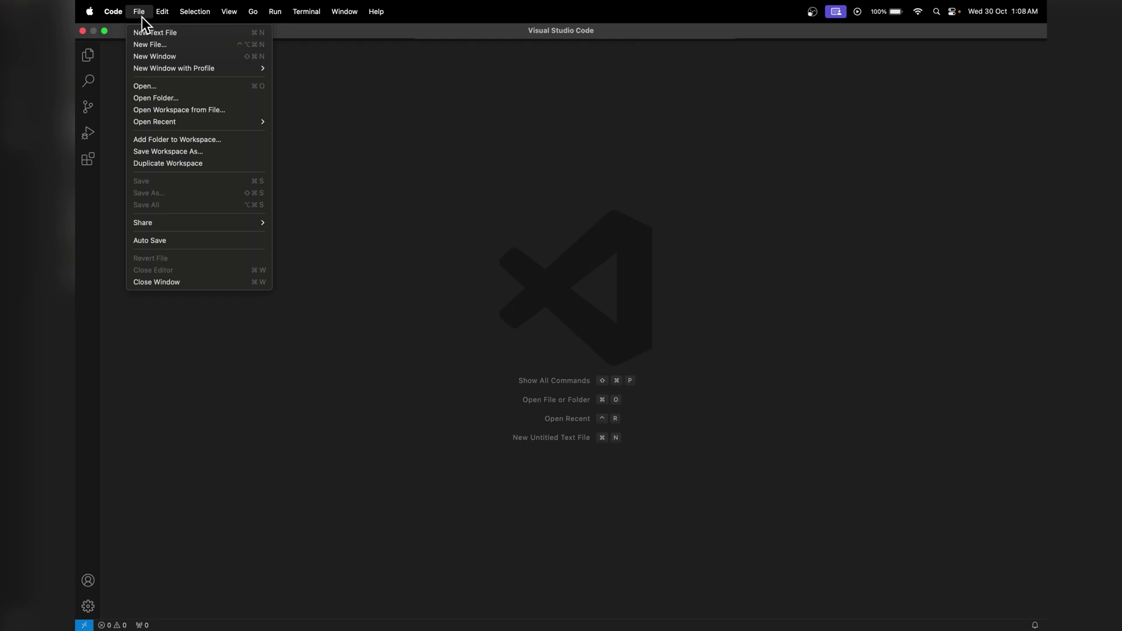
{"action": "left_click", "coordinate": [150, 47]}
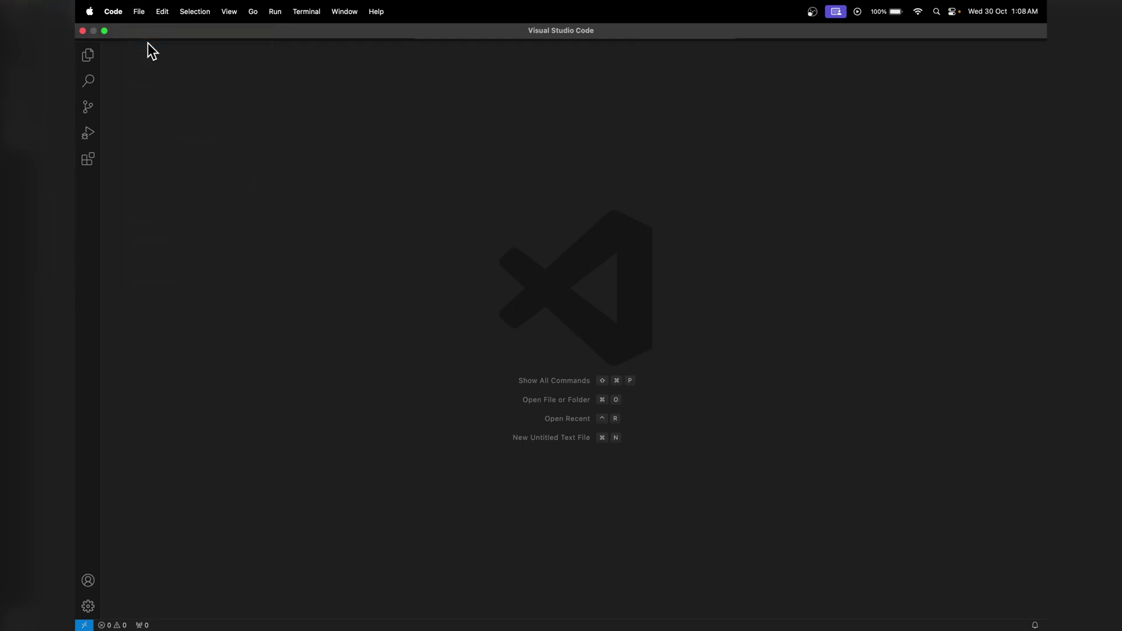
{"action": "type", "text": "c"}
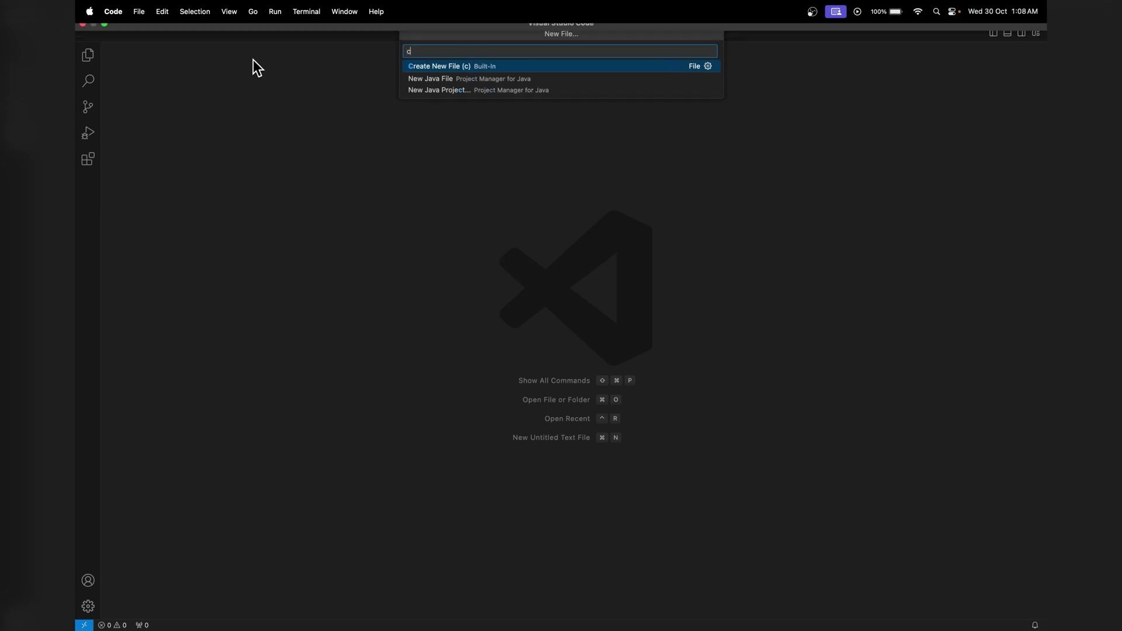
{"action": "left_click", "coordinate": [451, 66]}
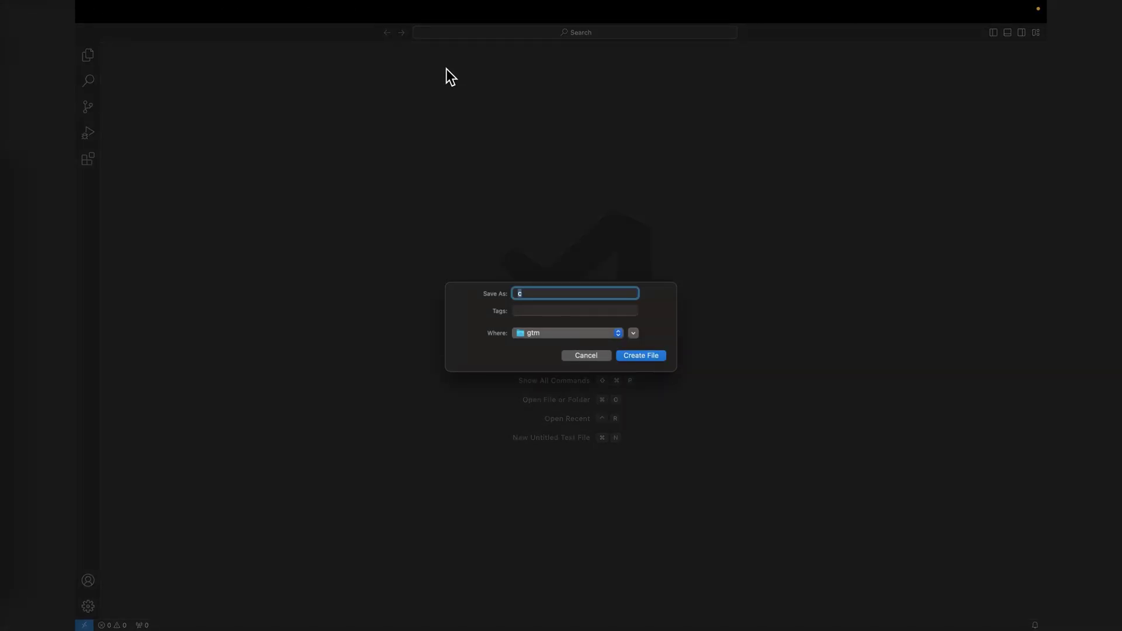
{"action": "type", "text": "HelloWorld"}
{"action": "left_click", "coordinate": [633, 333]}
{"action": "left_click", "coordinate": [616, 216]}
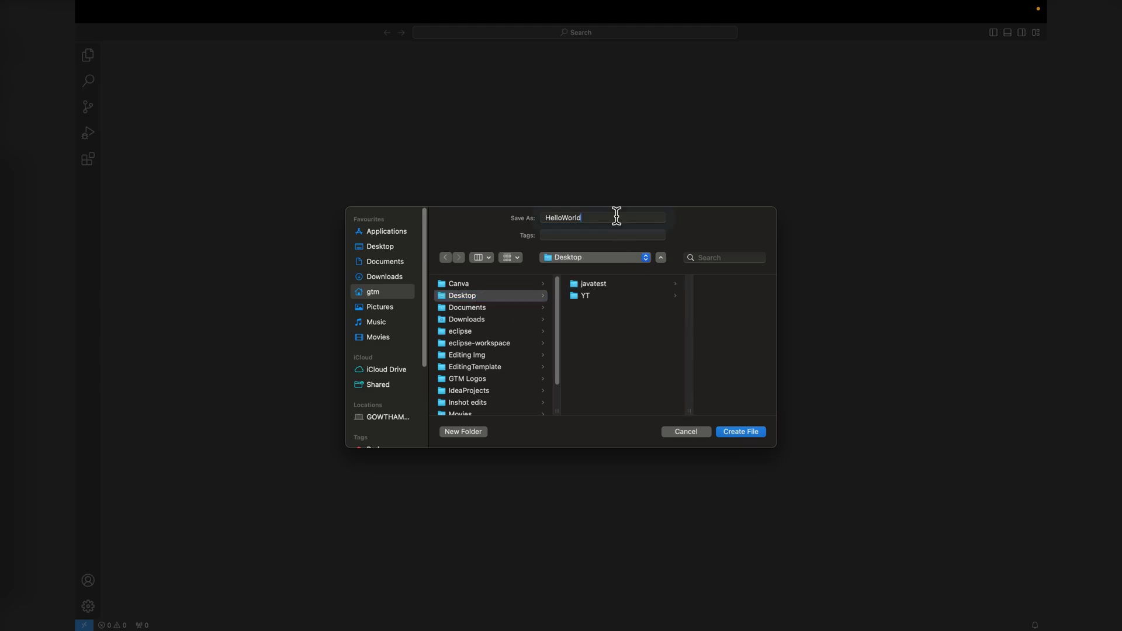
{"action": "type", "text": ".html"}
{"action": "left_click", "coordinate": [753, 432]}
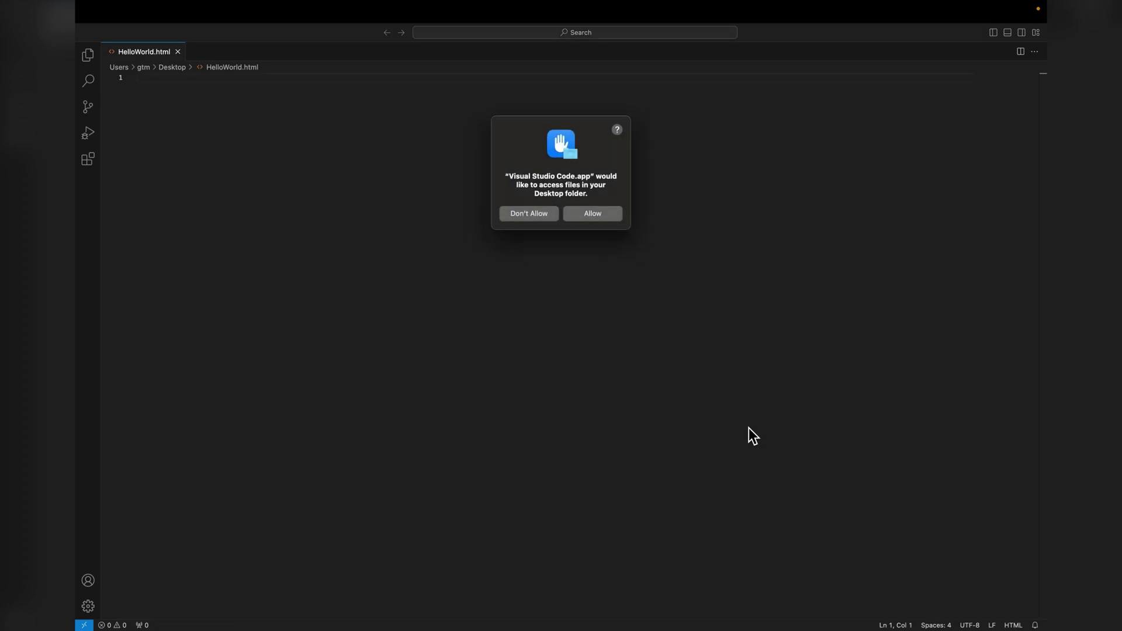
{"action": "left_click", "coordinate": [593, 214]}
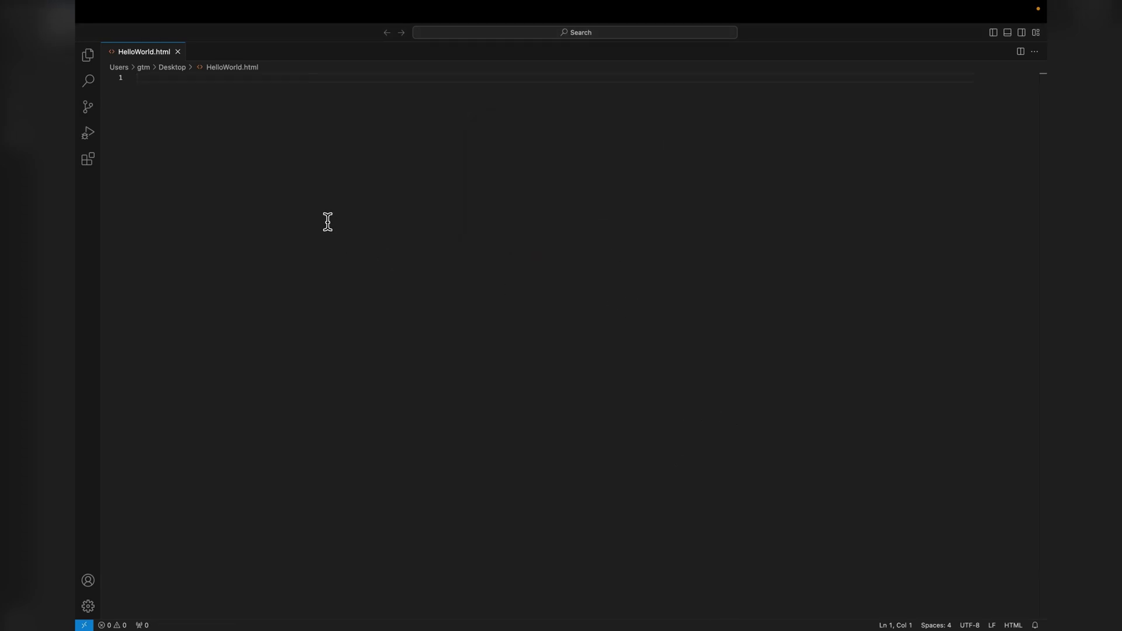
- Insert the HTML boilerplate with the ! Emmet abbreviation, add the h1 "Welcome to Get The Marvel!!" in the body, and save
{"action": "type", "text": "!"}
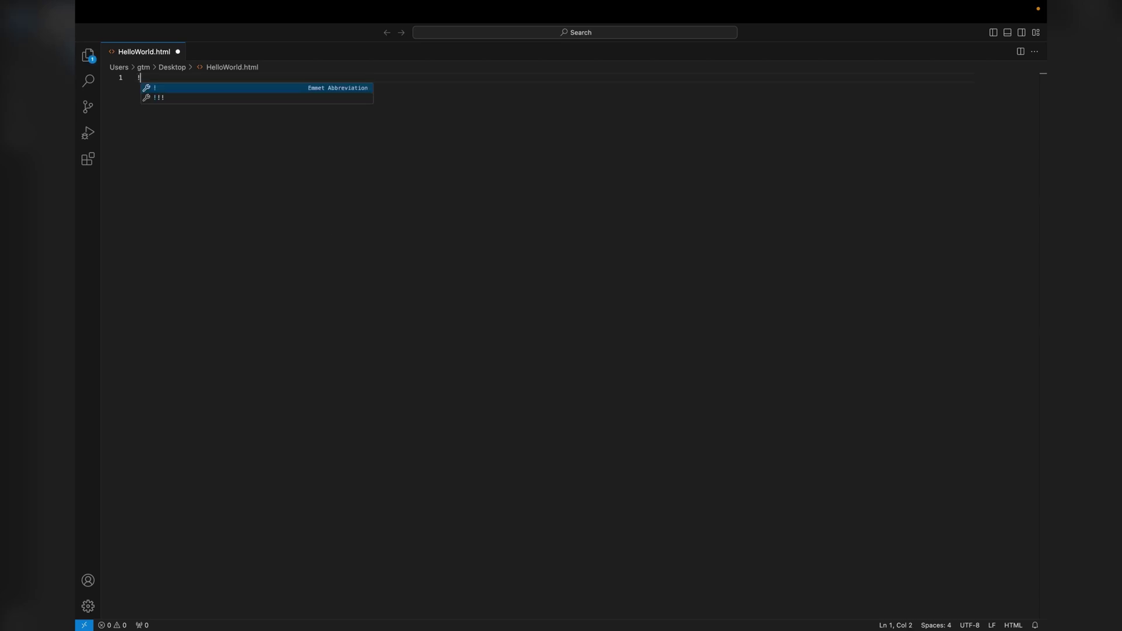
{"action": "key", "text": "Return"}
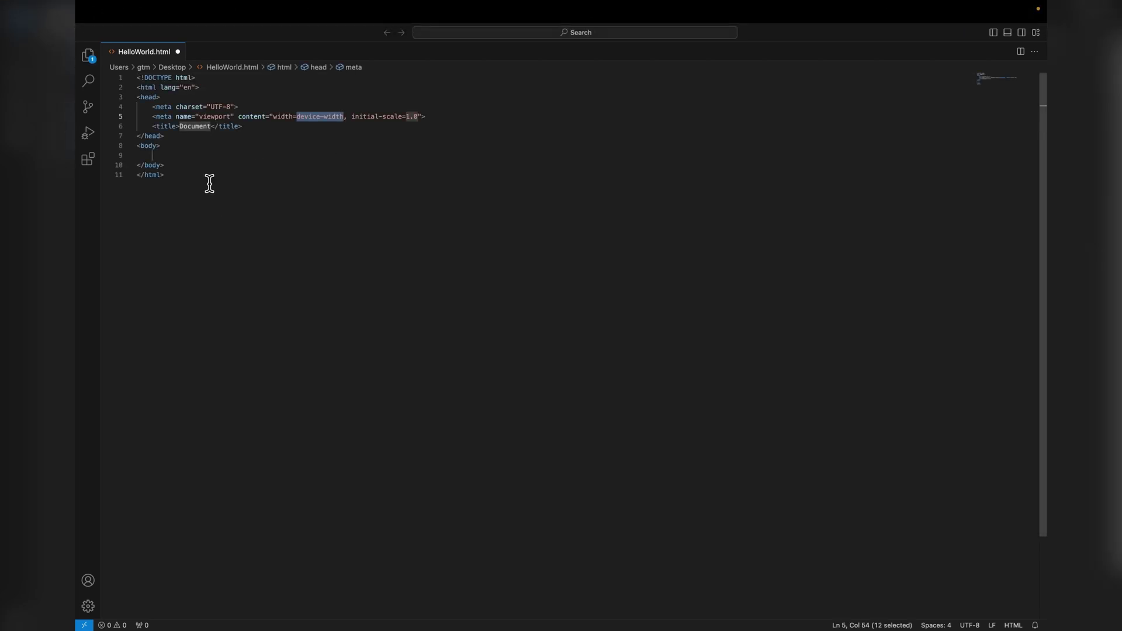
{"action": "left_click", "coordinate": [188, 163]}
{"action": "left_click", "coordinate": [189, 155]}
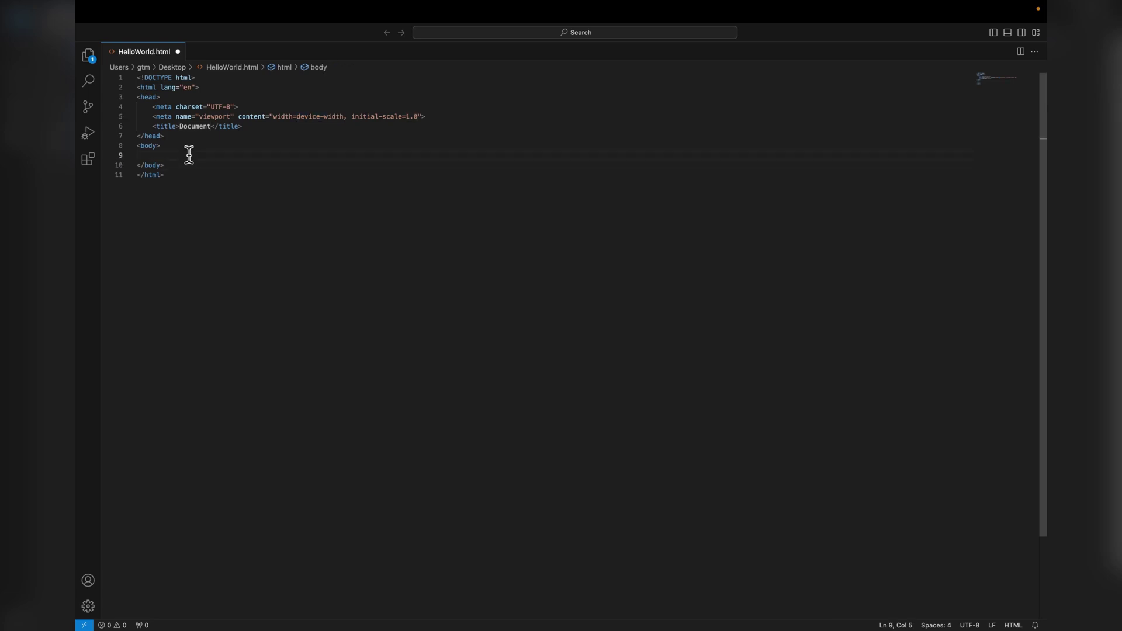
{"action": "type", "text": "h1></h1>"}
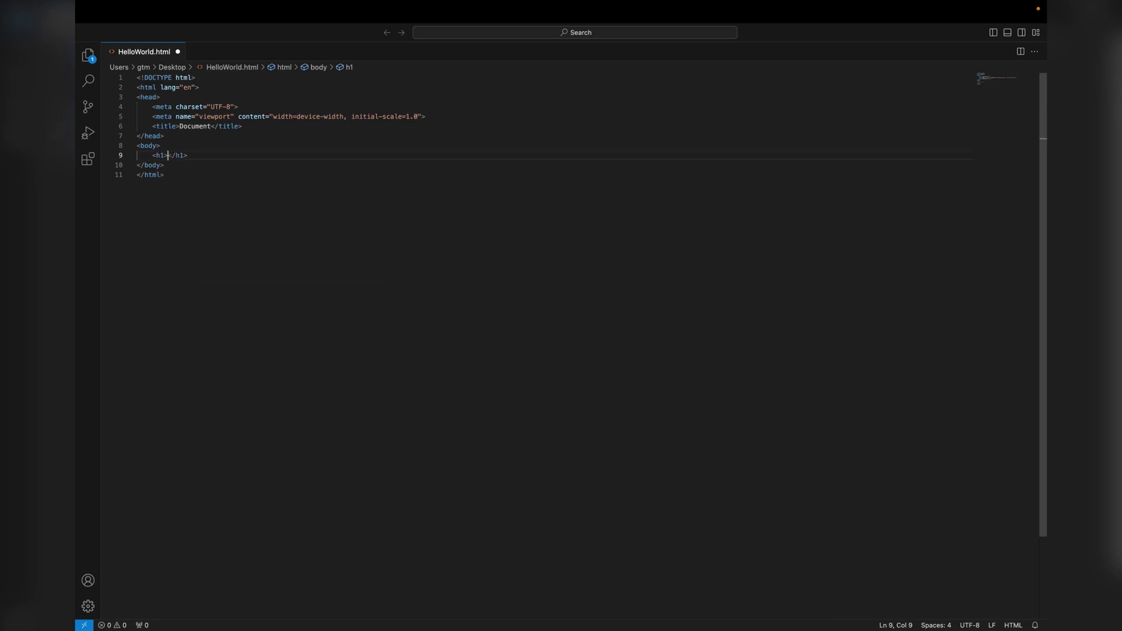
{"action": "key", "text": "Tab"}
{"action": "type", "text": "Welcome to Get The Marvel!!"}
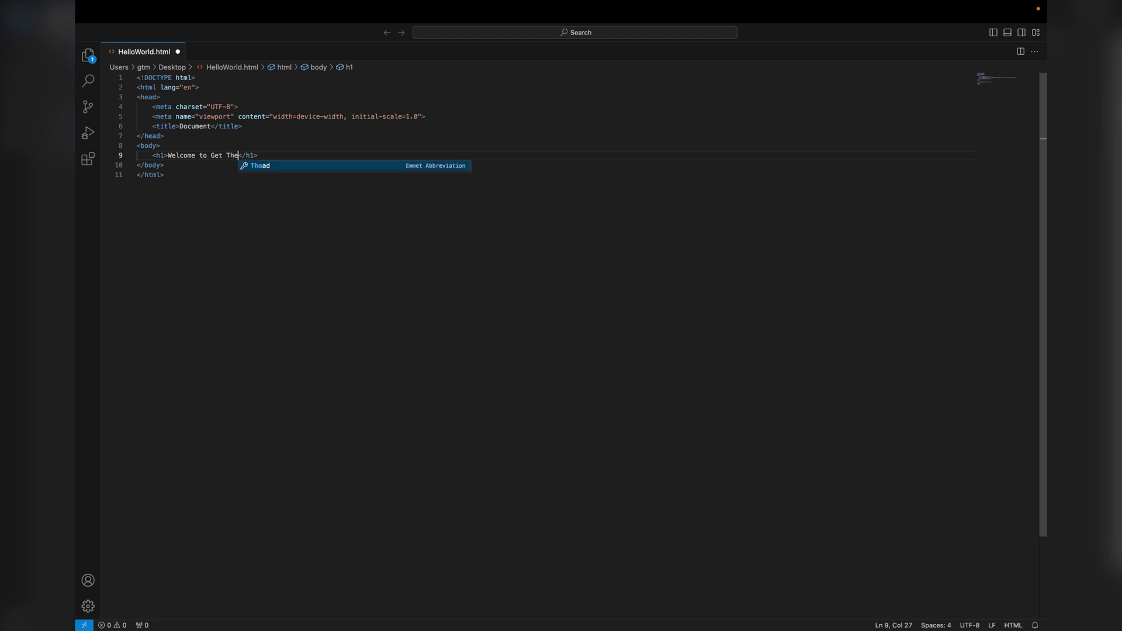
{"action": "key", "text": "super+s"}
- Switch to Finder and open HelloWorld.html from the desktop in Chrome to view the page
{"action": "left_click", "coordinate": [134, 610]}
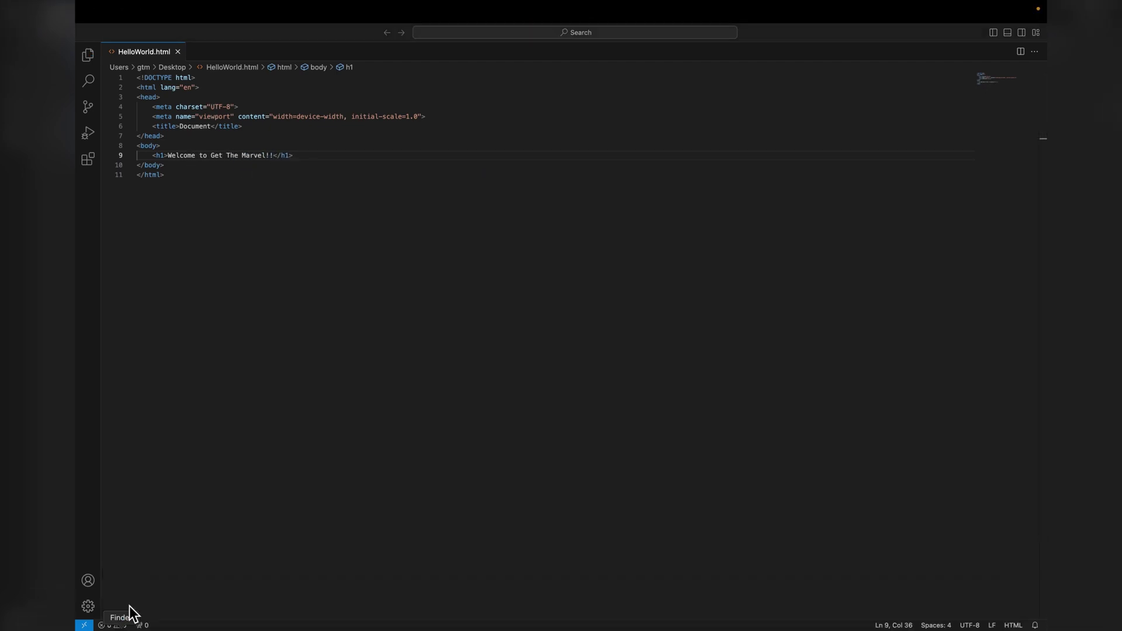
{"action": "left_click", "coordinate": [562, 280]}
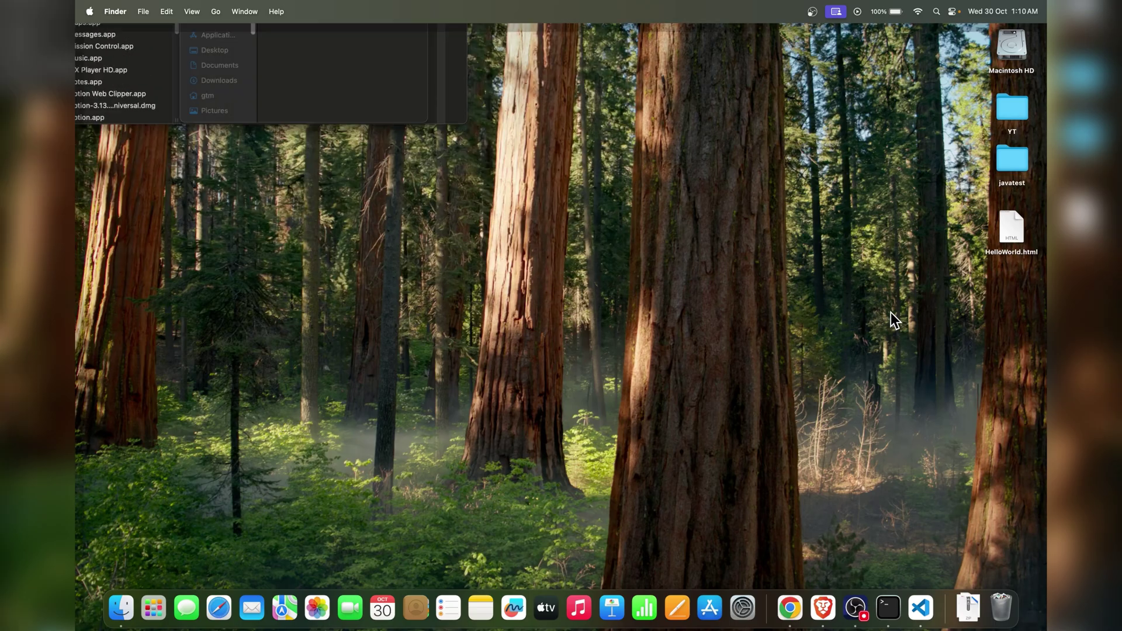
{"action": "left_click", "coordinate": [1015, 220]}
{"action": "double_click", "coordinate": [1016, 220]}
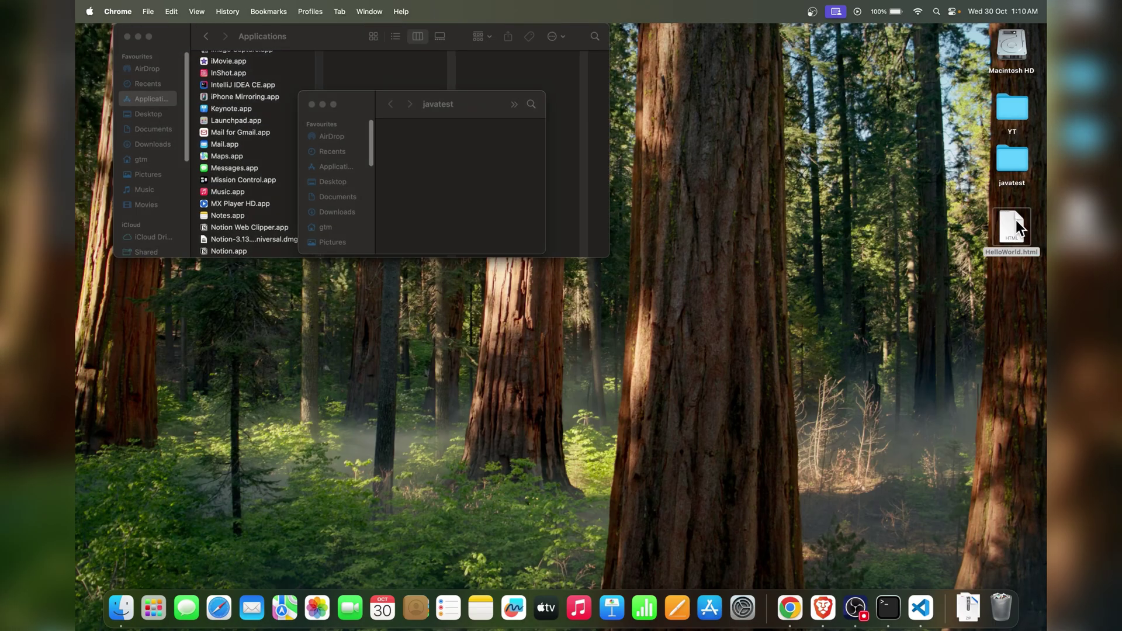
{"action": "triple_click", "coordinate": [113, 108]}
{"action": "left_click", "coordinate": [353, 233]}
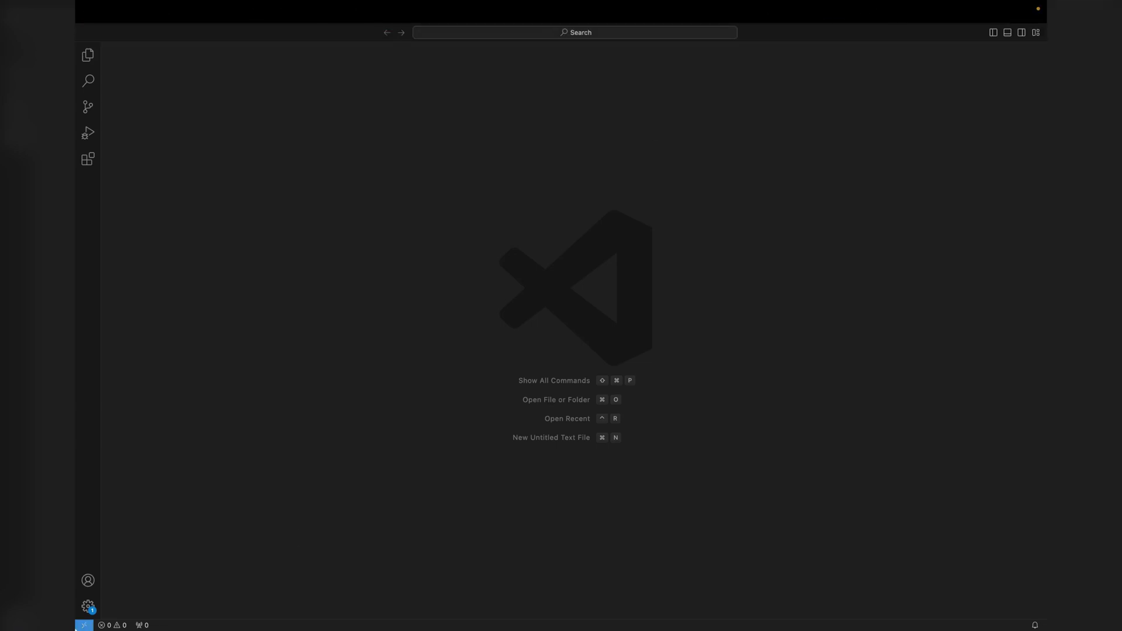
- Uninstall Oracle's Java extension in Visual Studio Code and quit the editor
{"action": "left_click", "coordinate": [89, 608]}
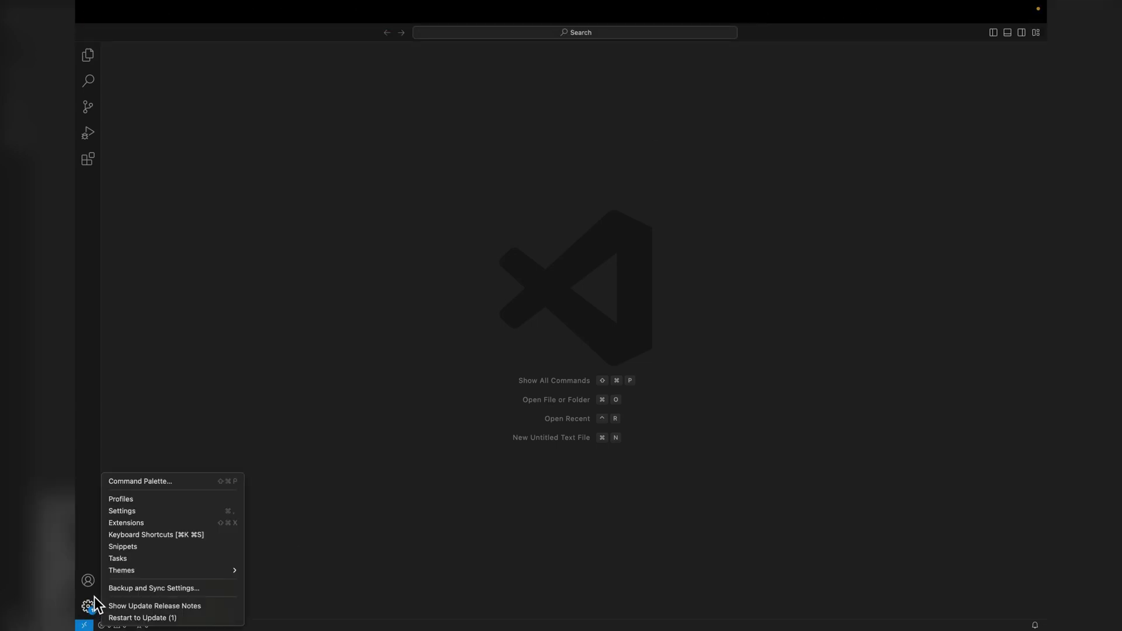
{"action": "left_click", "coordinate": [142, 526]}
{"action": "left_click", "coordinate": [175, 117]}
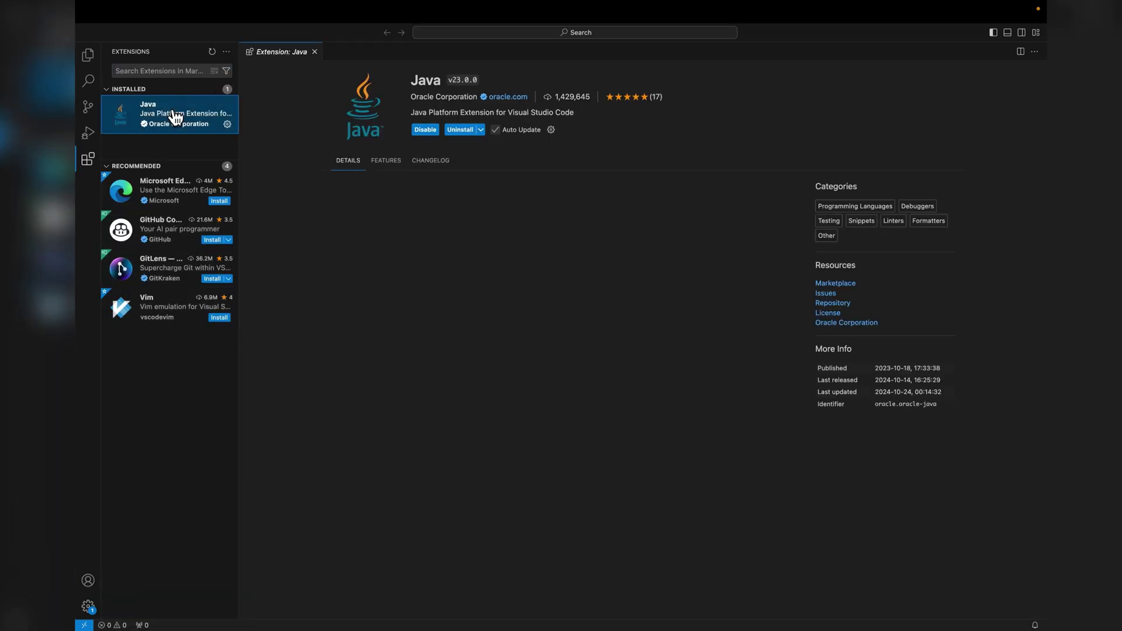
{"action": "left_click", "coordinate": [461, 130]}
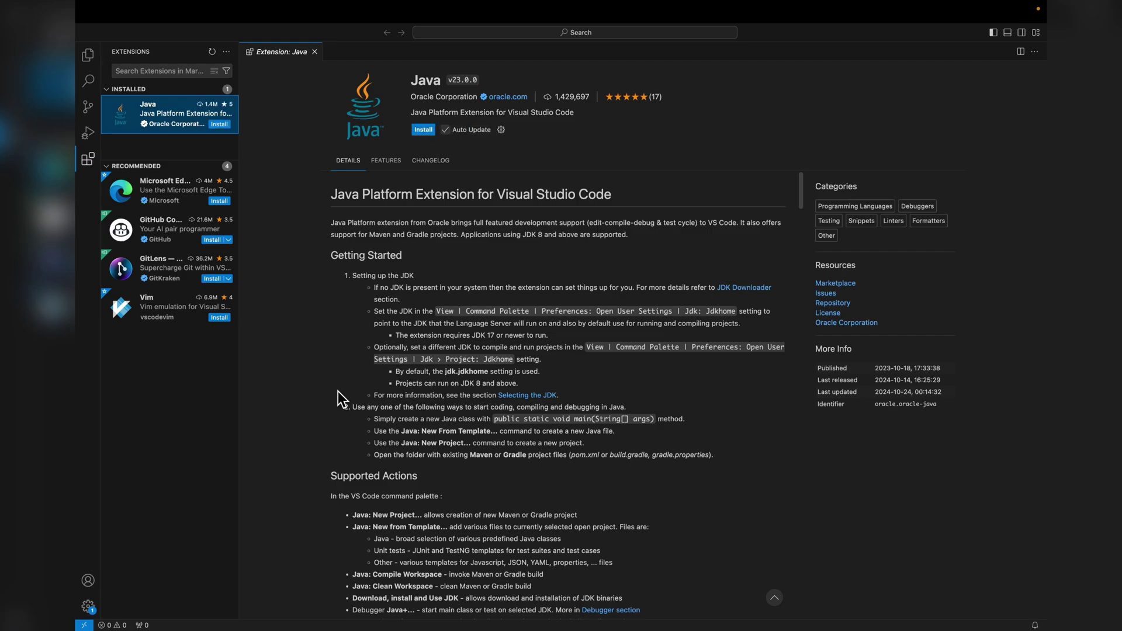
{"action": "left_click", "coordinate": [112, 11]}
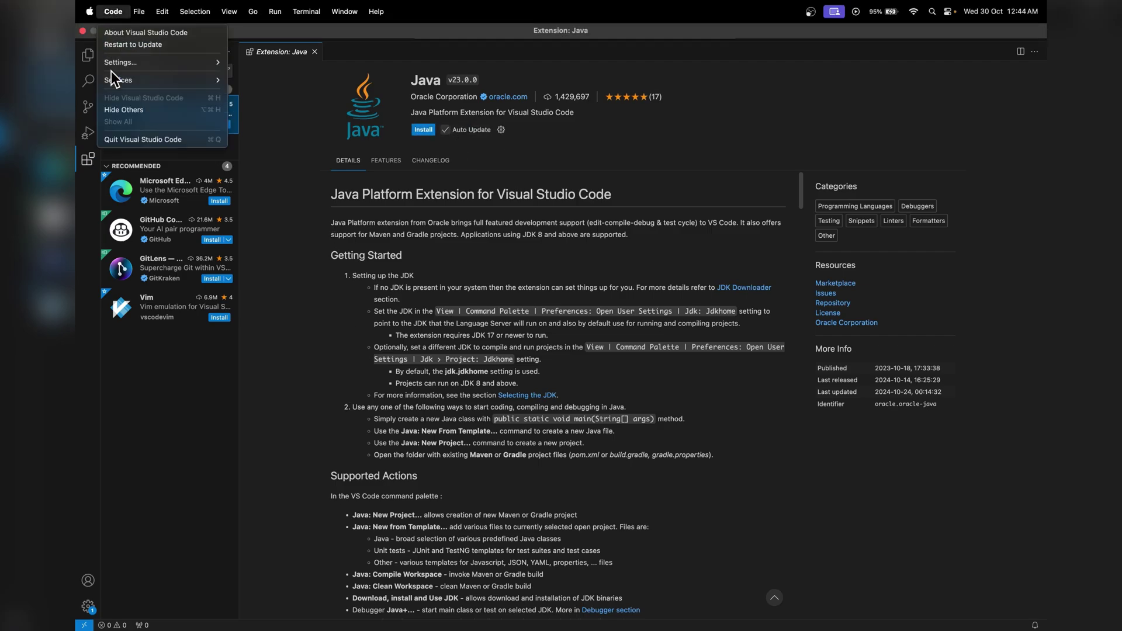
{"action": "left_click", "coordinate": [129, 139]}
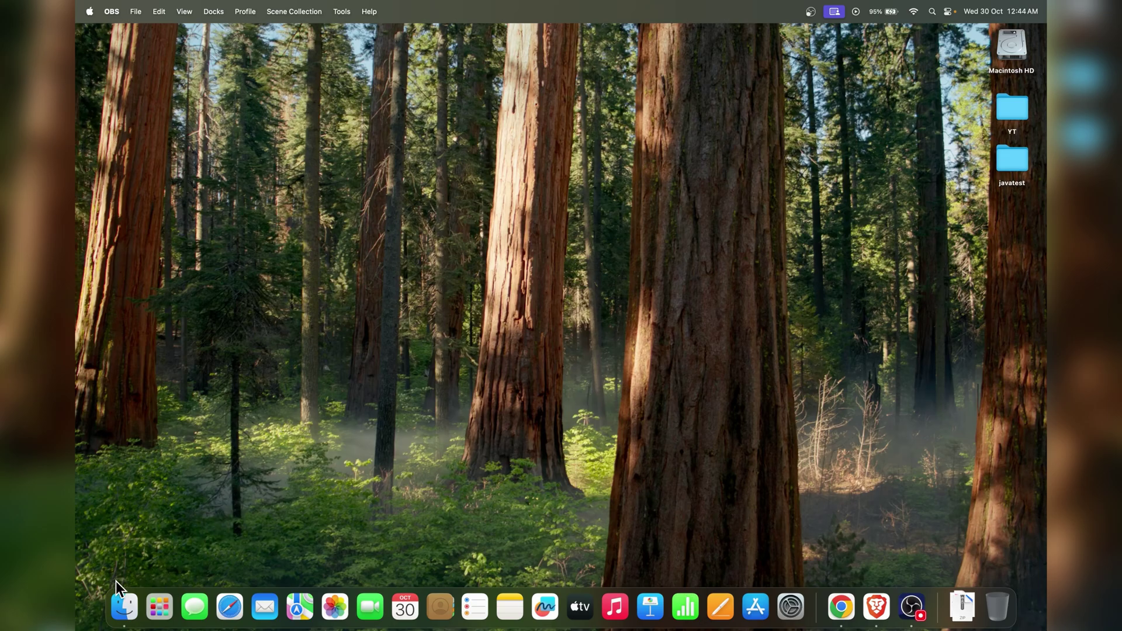
- Switch to Finder and move Visual Studio Code.app from the Applications folder to the Bin
{"action": "left_click", "coordinate": [122, 605]}
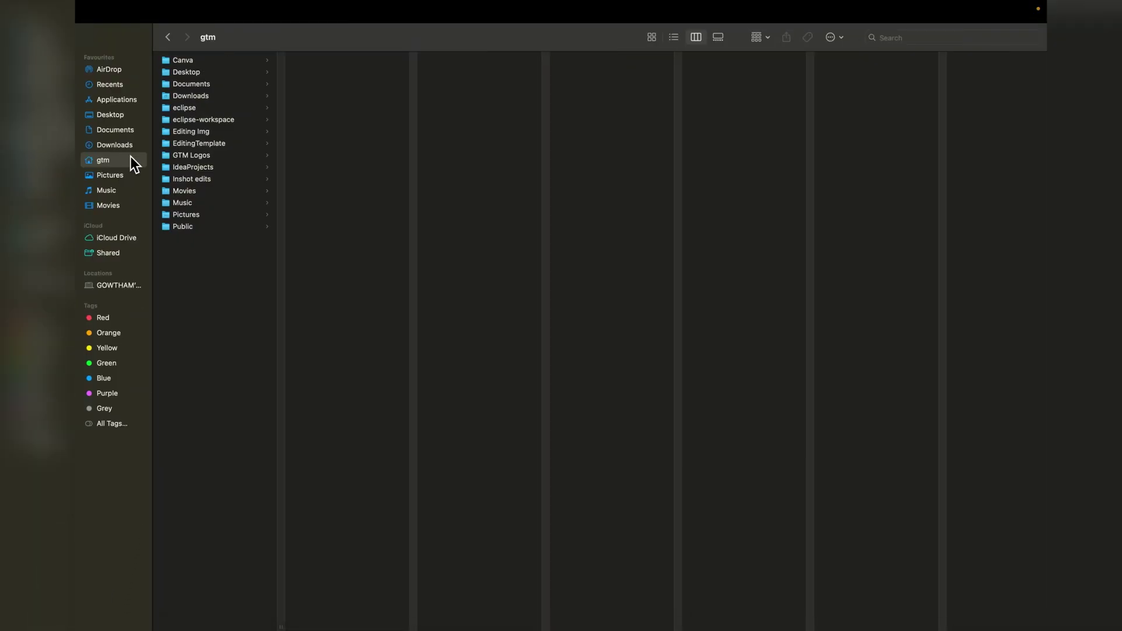
{"action": "left_click", "coordinate": [120, 98]}
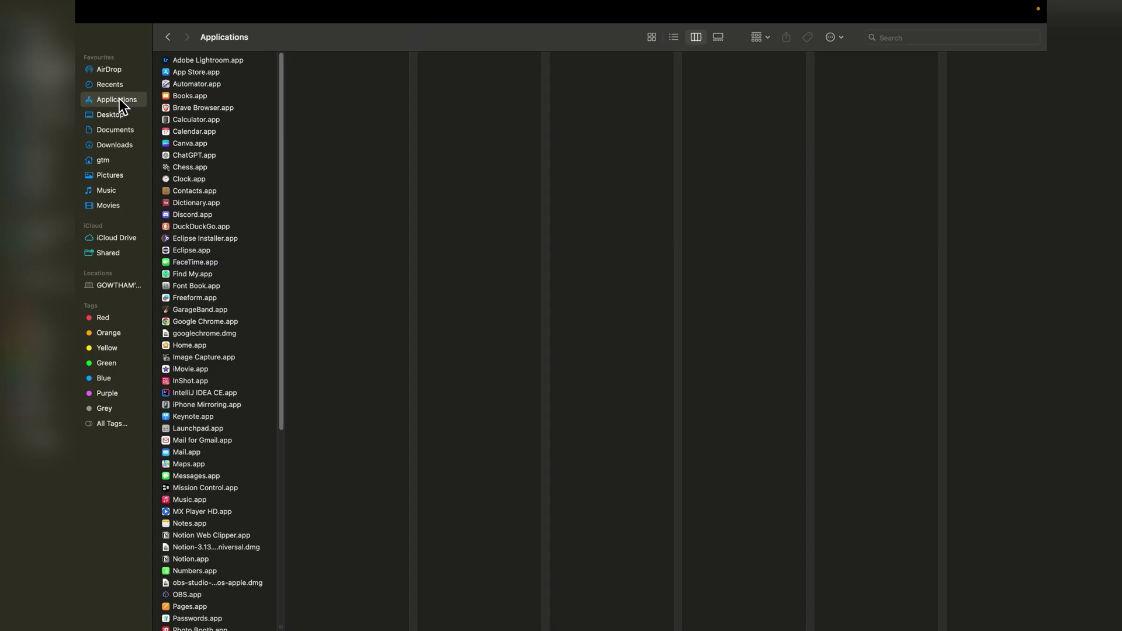
{"action": "scroll", "coordinate": [197, 549], "scroll_direction": "down", "scroll_amount": 10}
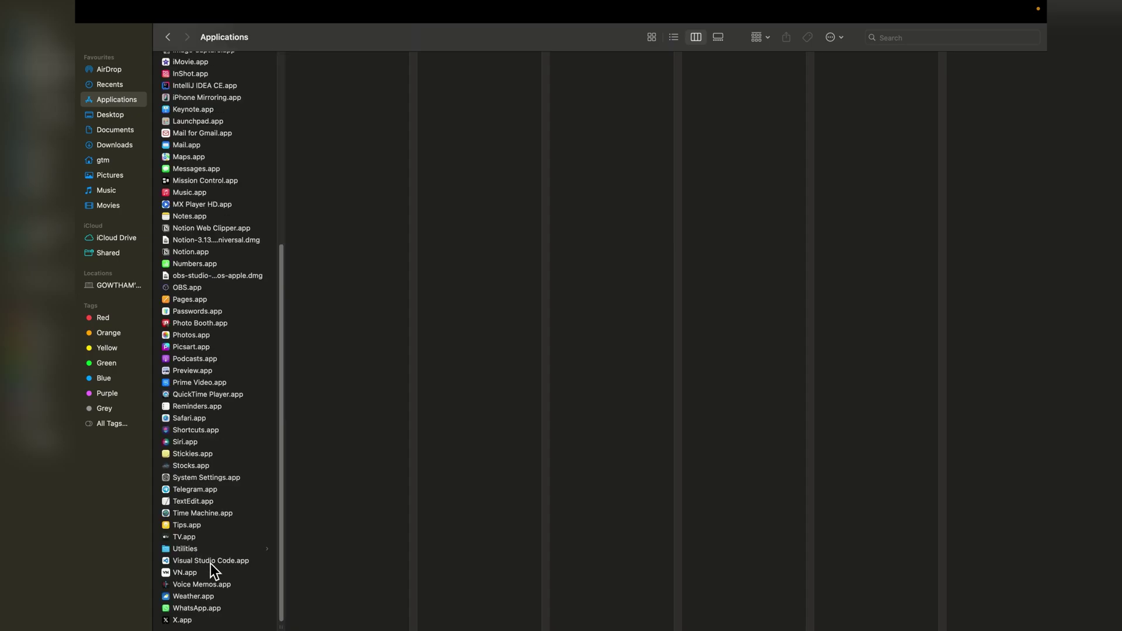
{"action": "left_click", "coordinate": [208, 561]}
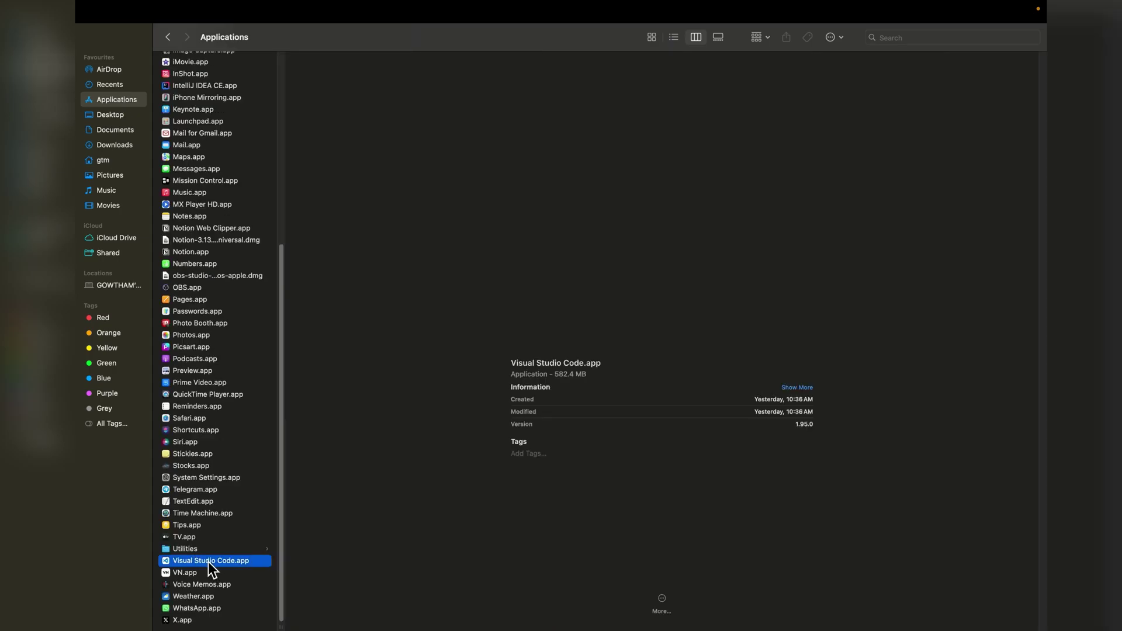
{"action": "right_click", "coordinate": [208, 562]}
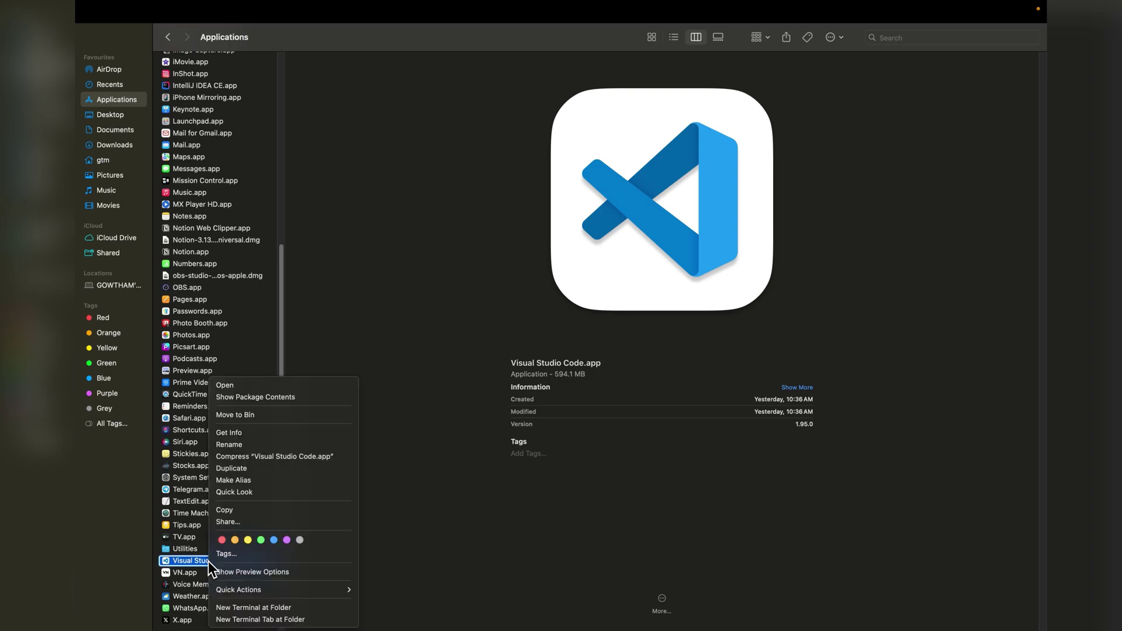
{"action": "left_click", "coordinate": [264, 414]}
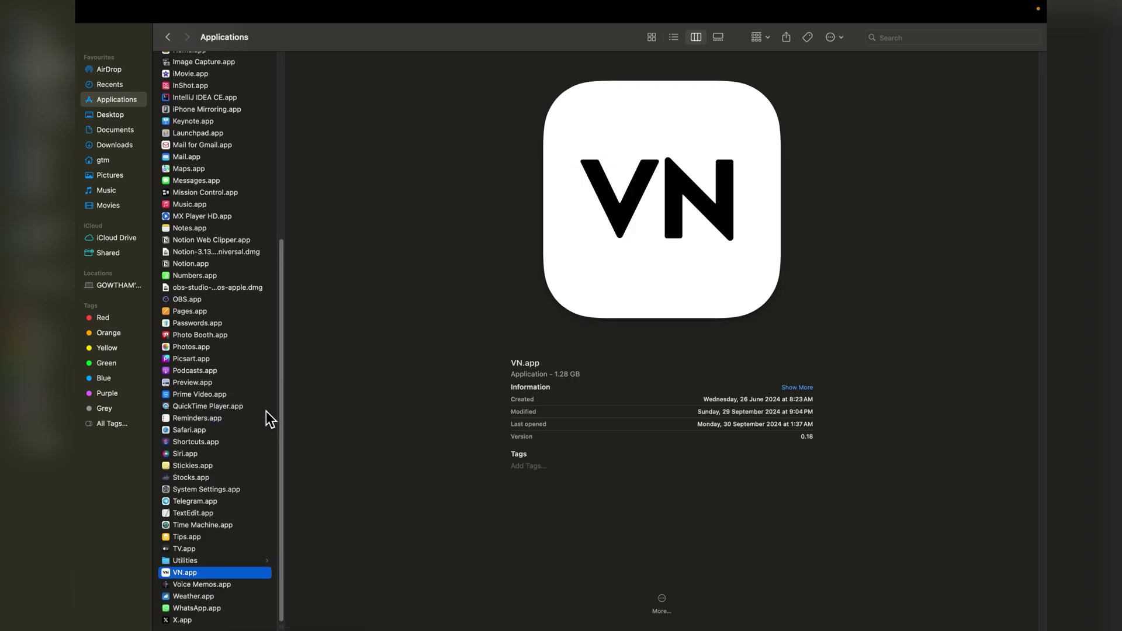
- Reveal the hidden files in the home folder and move the .vscode folder to the Bin
{"action": "left_click", "coordinate": [110, 162]}
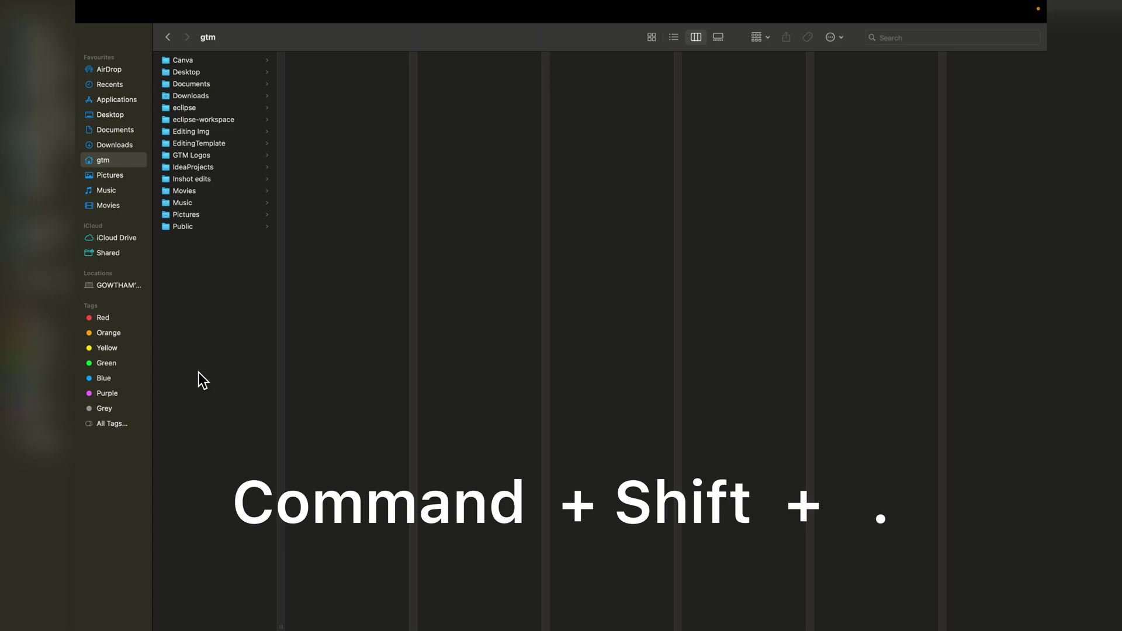
{"action": "key", "text": "super+shift+period"}
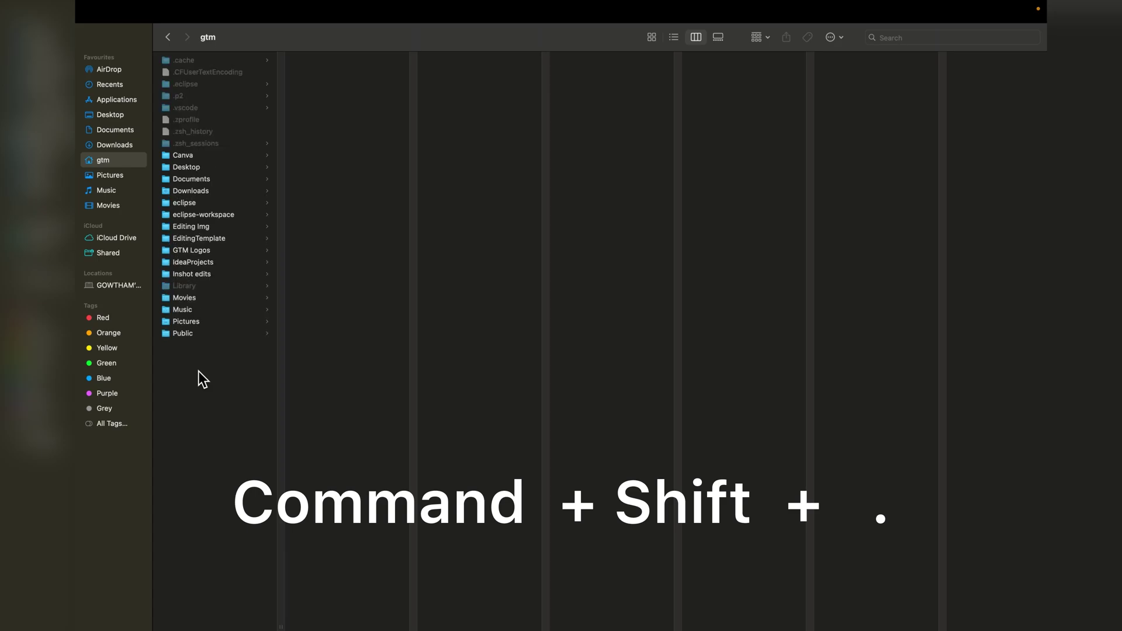
{"action": "left_click", "coordinate": [199, 108]}
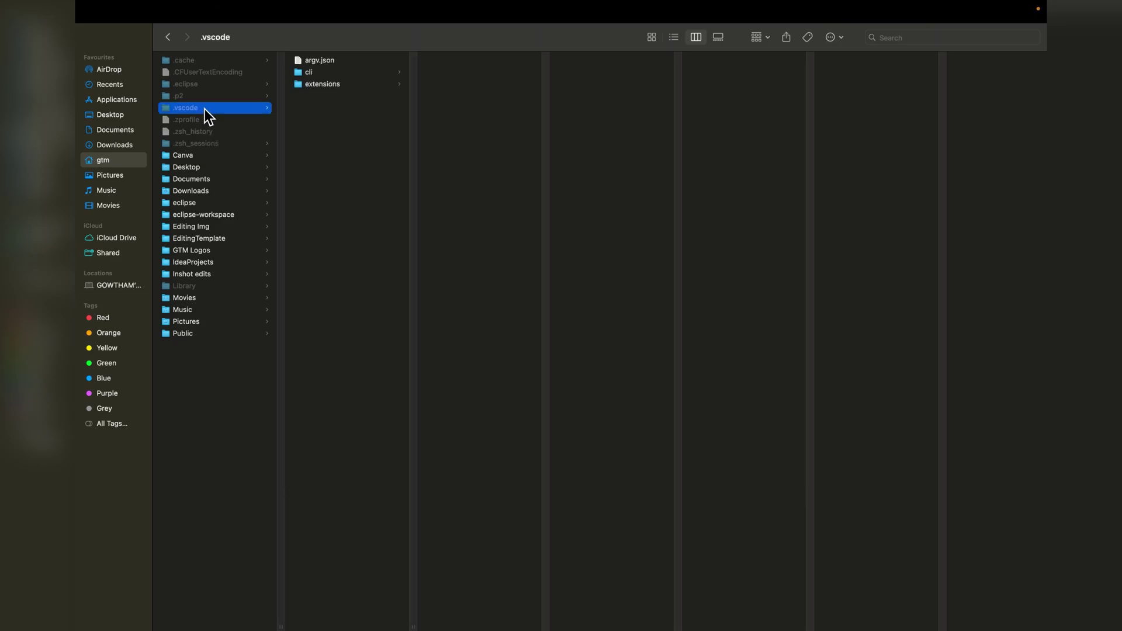
{"action": "right_click", "coordinate": [206, 111]}
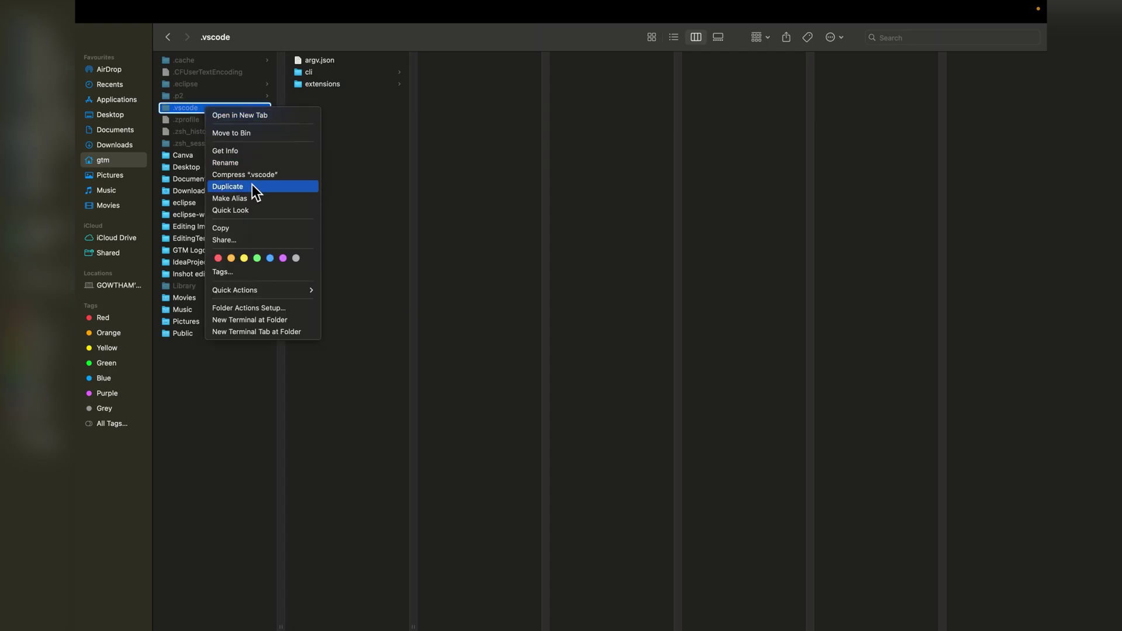
{"action": "left_click", "coordinate": [258, 134]}
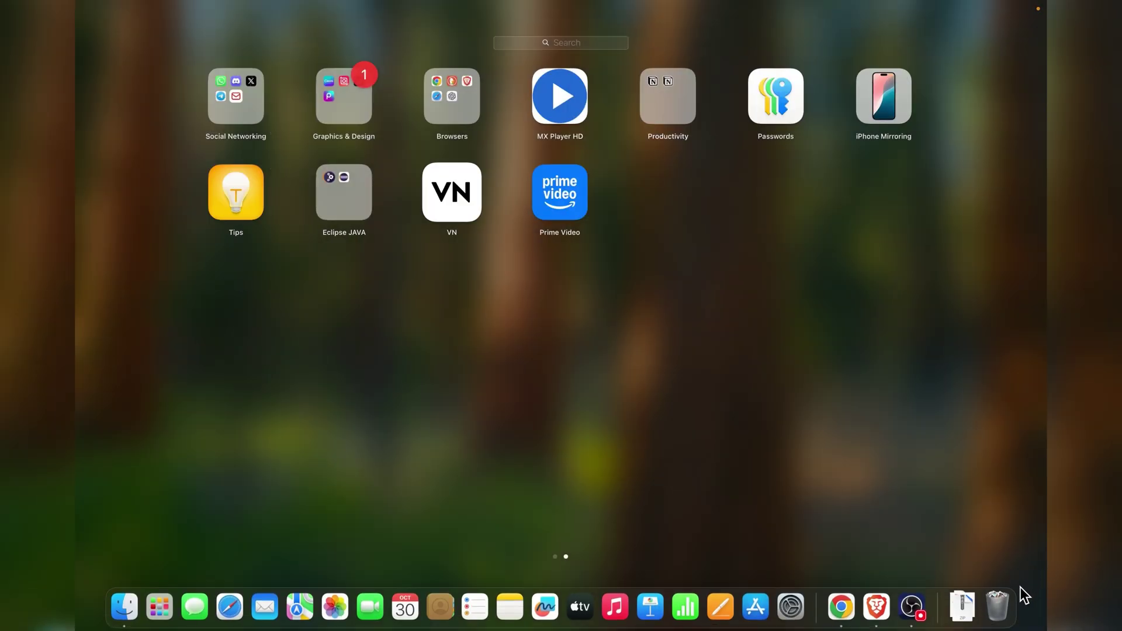
- Open the Bin and permanently erase Visual Studio Code.app and the .vscode folder by emptying it
{"action": "left_click", "coordinate": [1004, 610]}
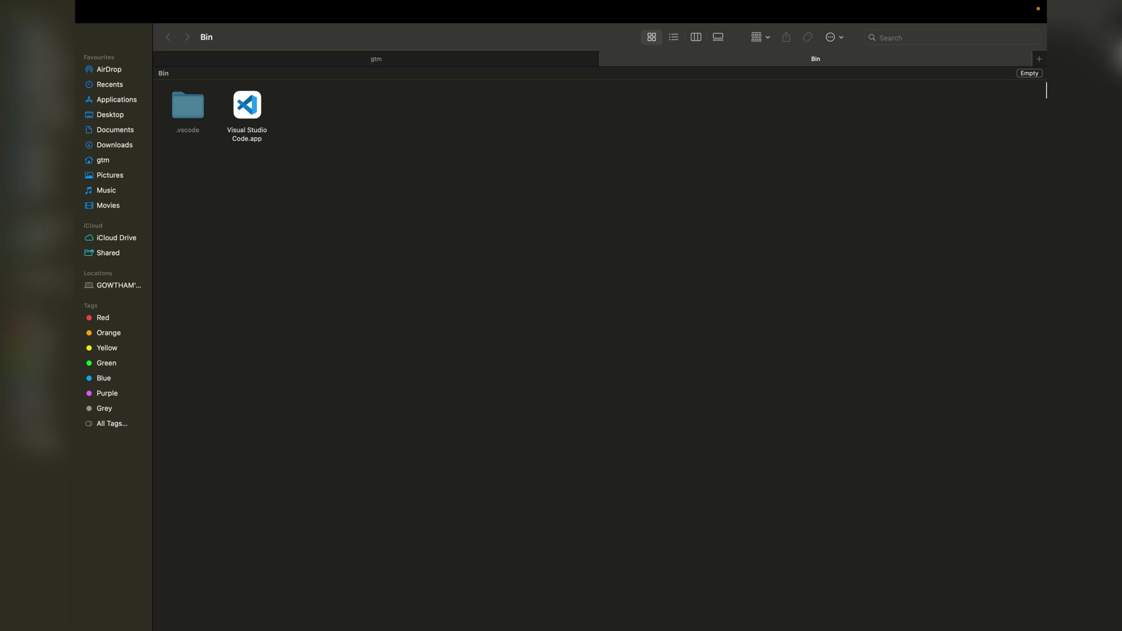
{"action": "left_click", "coordinate": [1030, 73]}
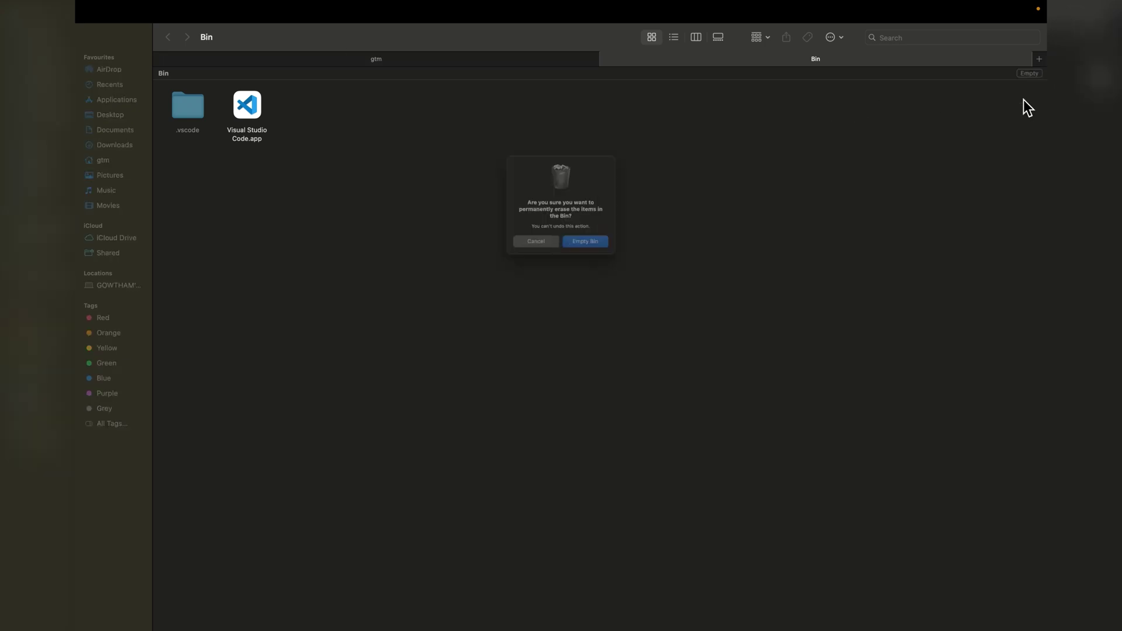
{"action": "left_click", "coordinate": [594, 253]}
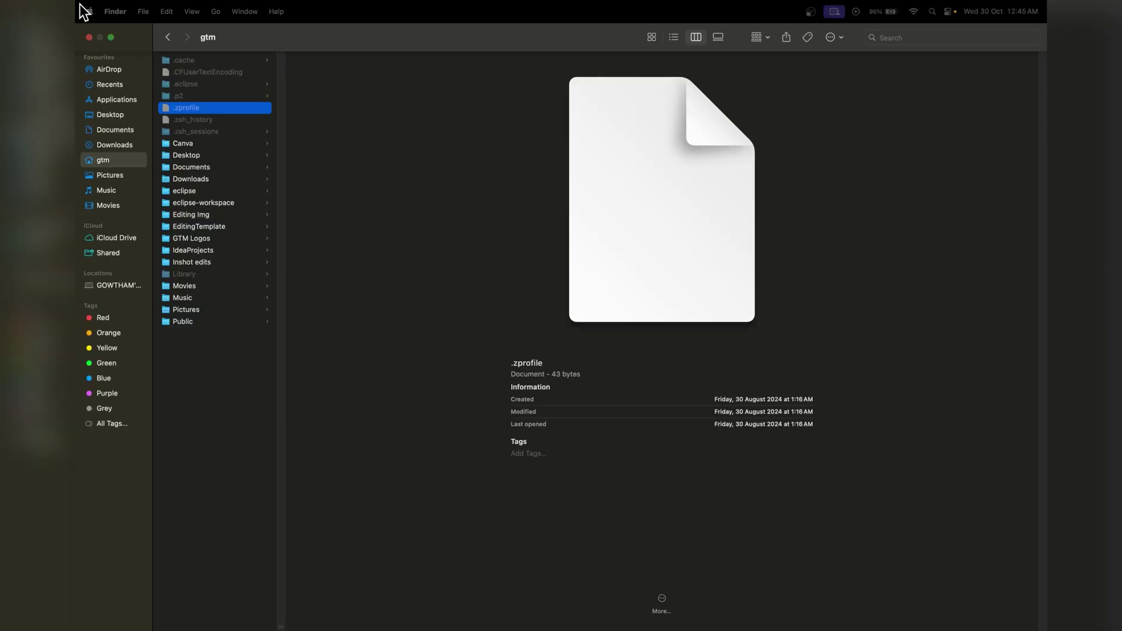
- Close the Finder window and open Launchpad to check the installed apps for Visual Studio Code
{"action": "left_click", "coordinate": [89, 37]}
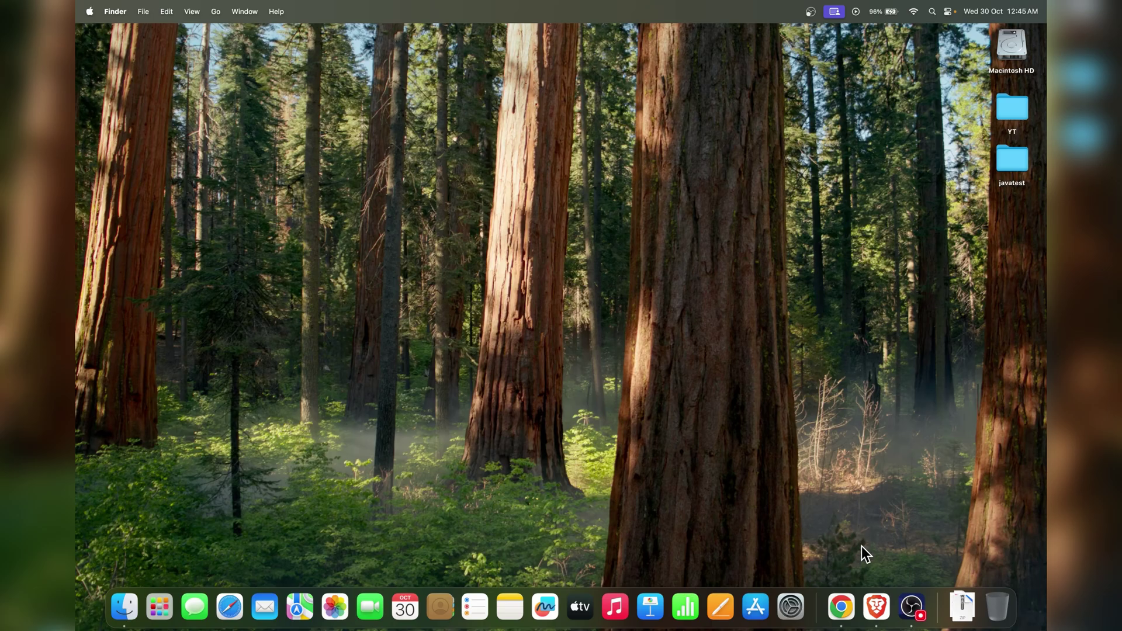
{"action": "left_click", "coordinate": [195, 607]}
{"action": "left_click", "coordinate": [160, 606]}
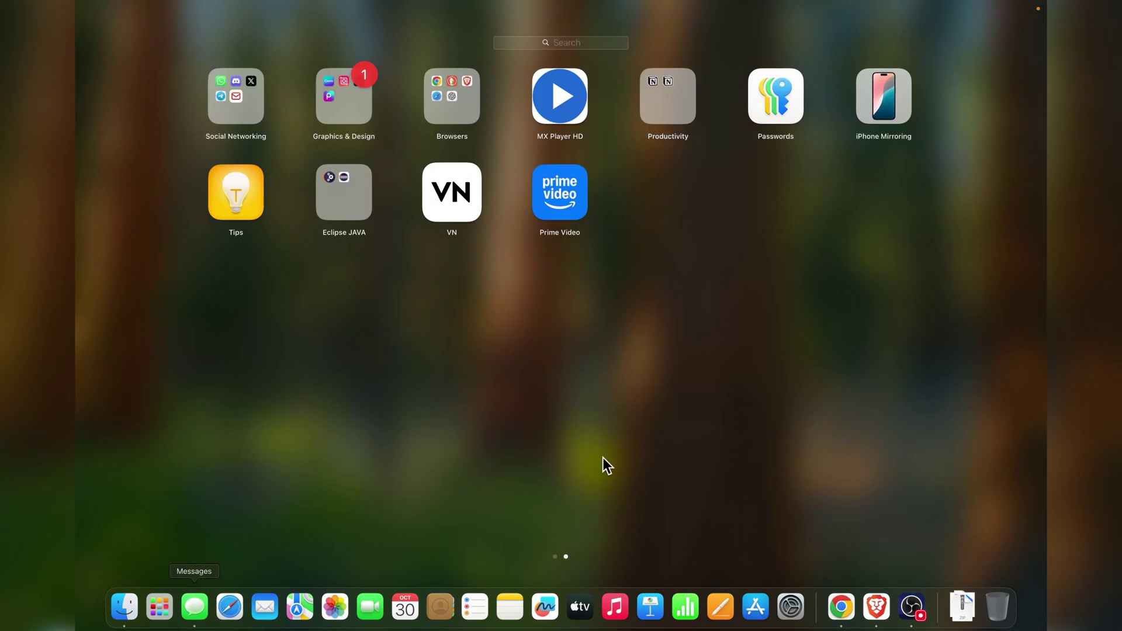